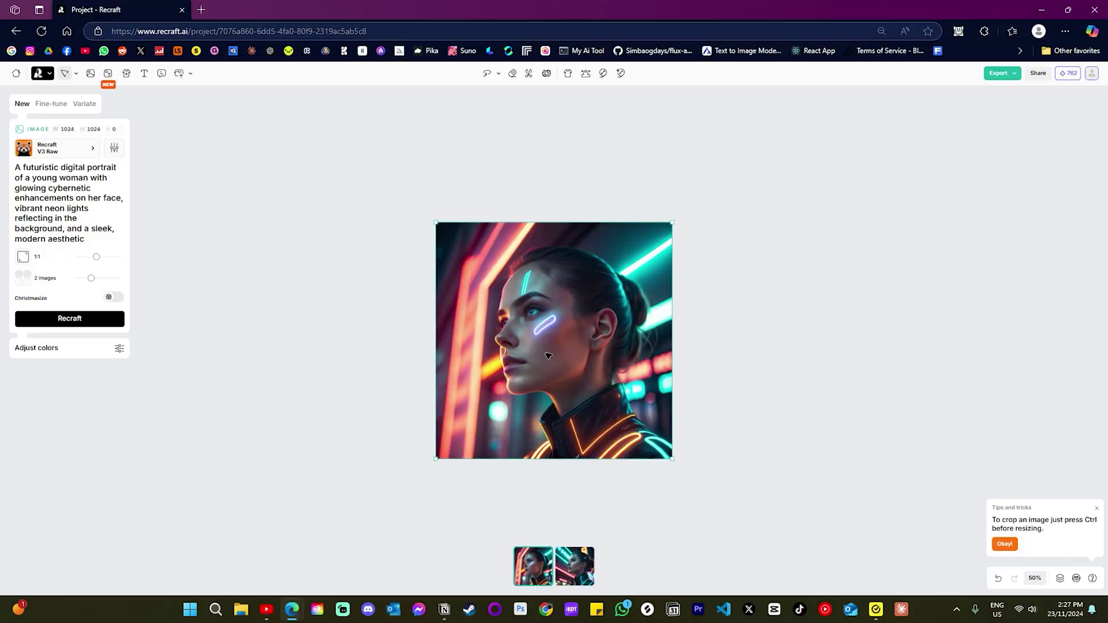
- Flip to the second generated portrait variant and back to the first
click(578, 577)
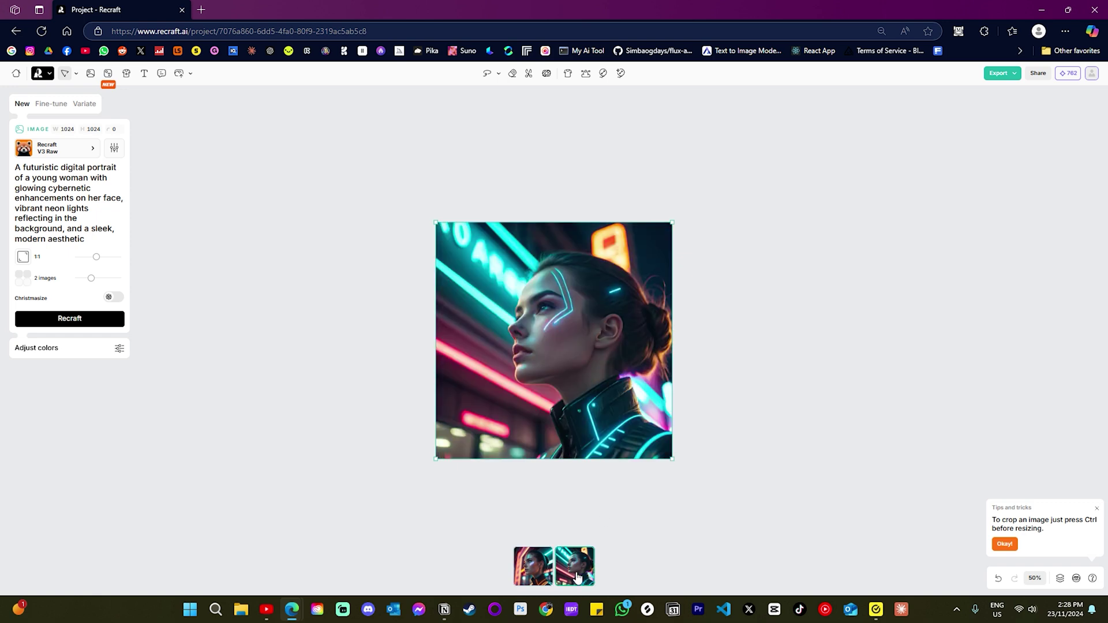
click(533, 577)
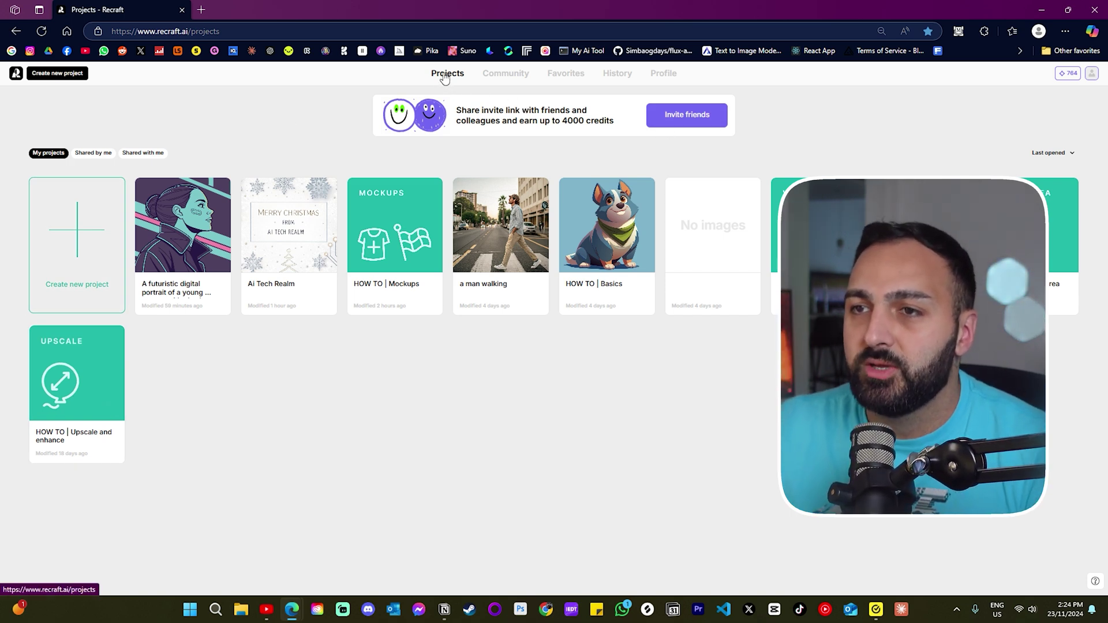
click(497, 77)
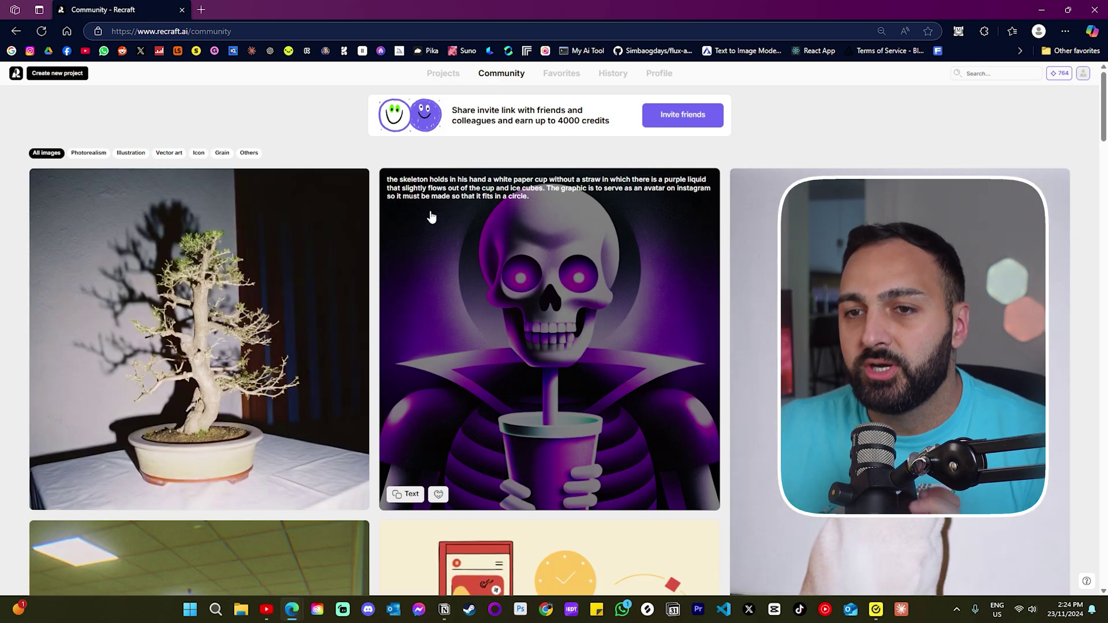
click(563, 75)
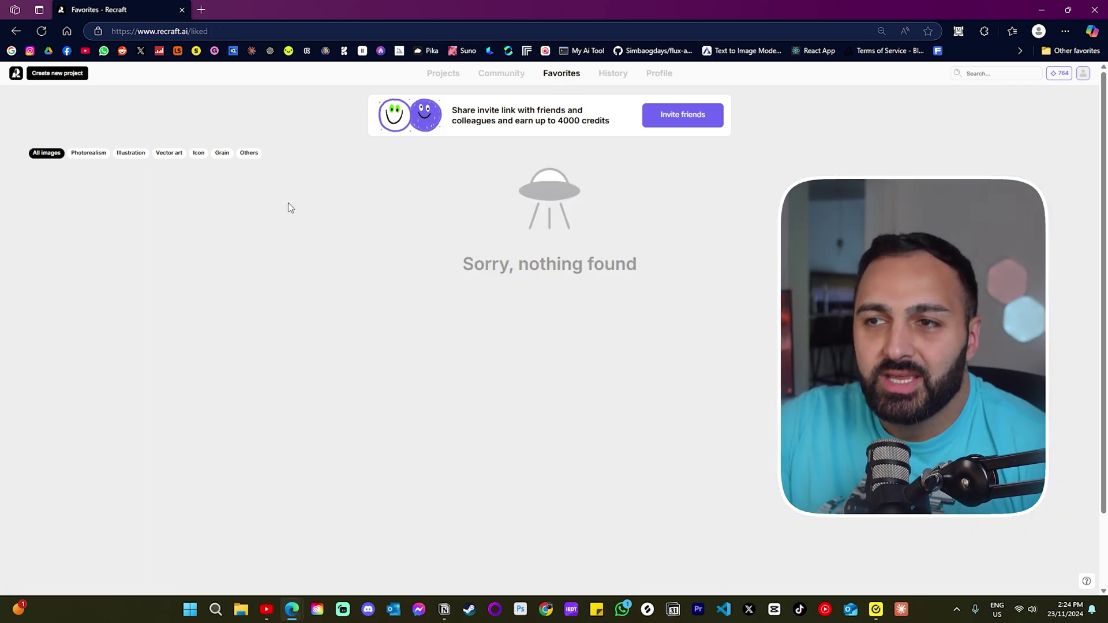
click(615, 77)
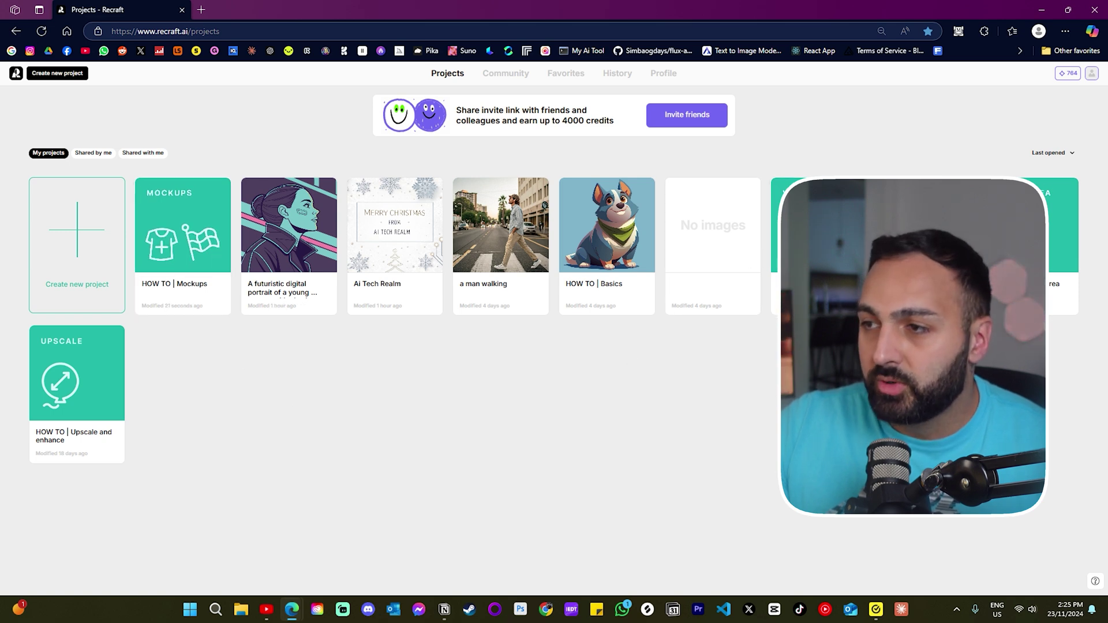
click(176, 229)
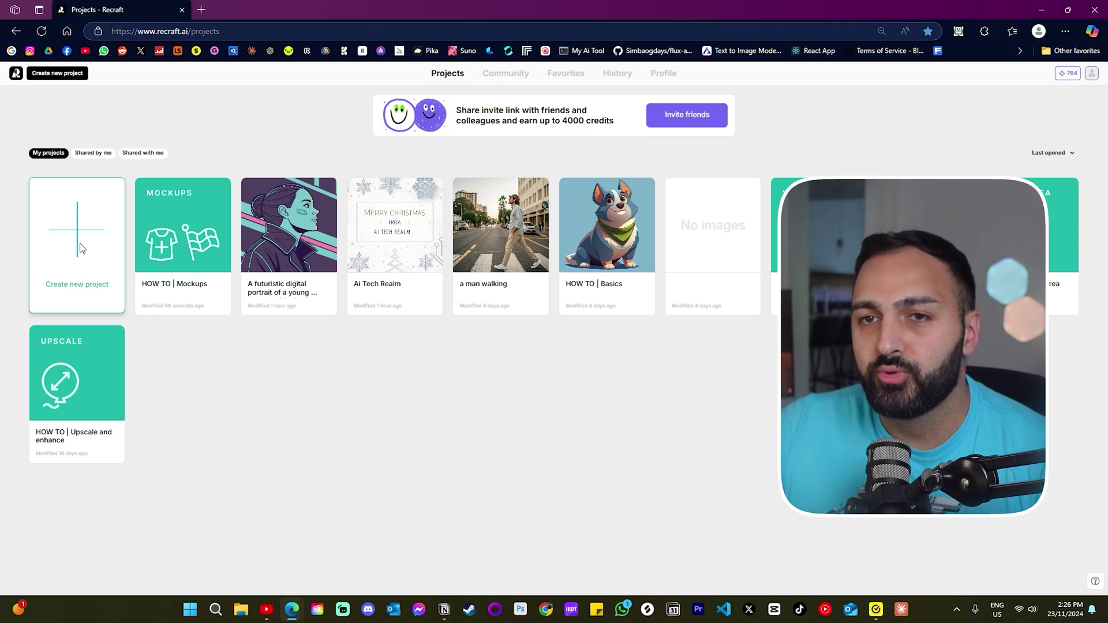
- Start a new project with a 1024×1024 image frame, leaving style and aspect ratio unchanged
click(81, 249)
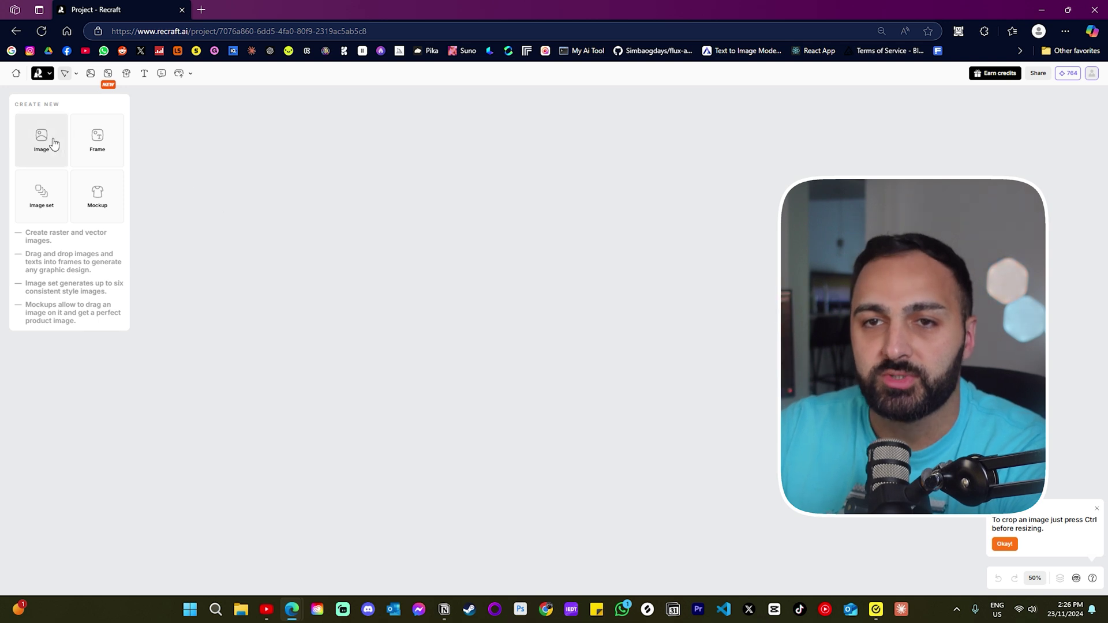
click(64, 125)
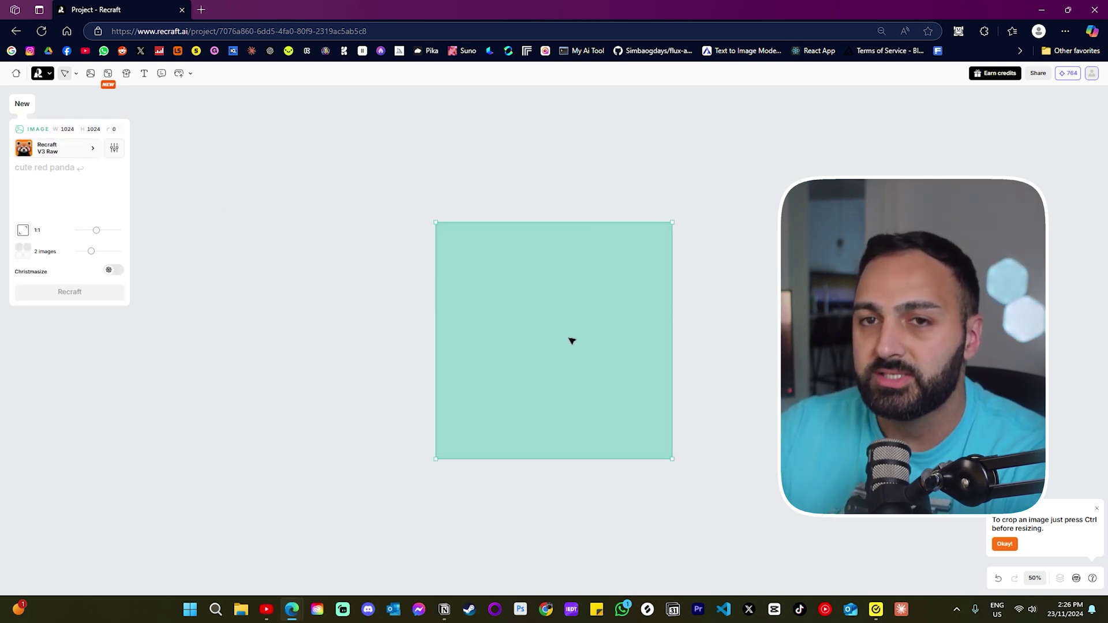
click(44, 156)
mouse_move(360, 191)
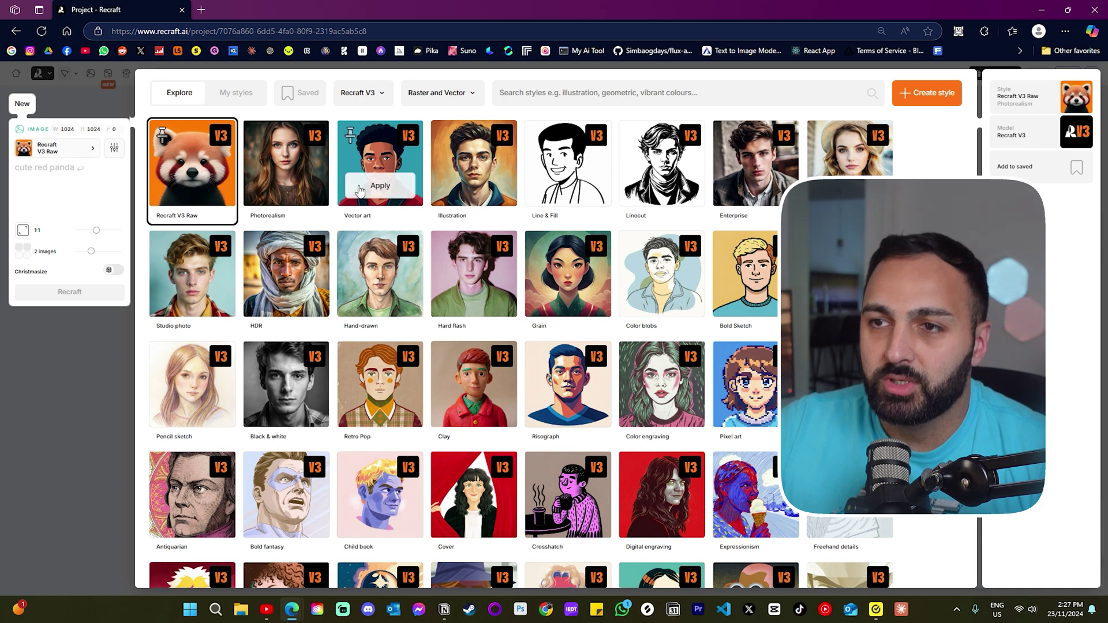
click(74, 344)
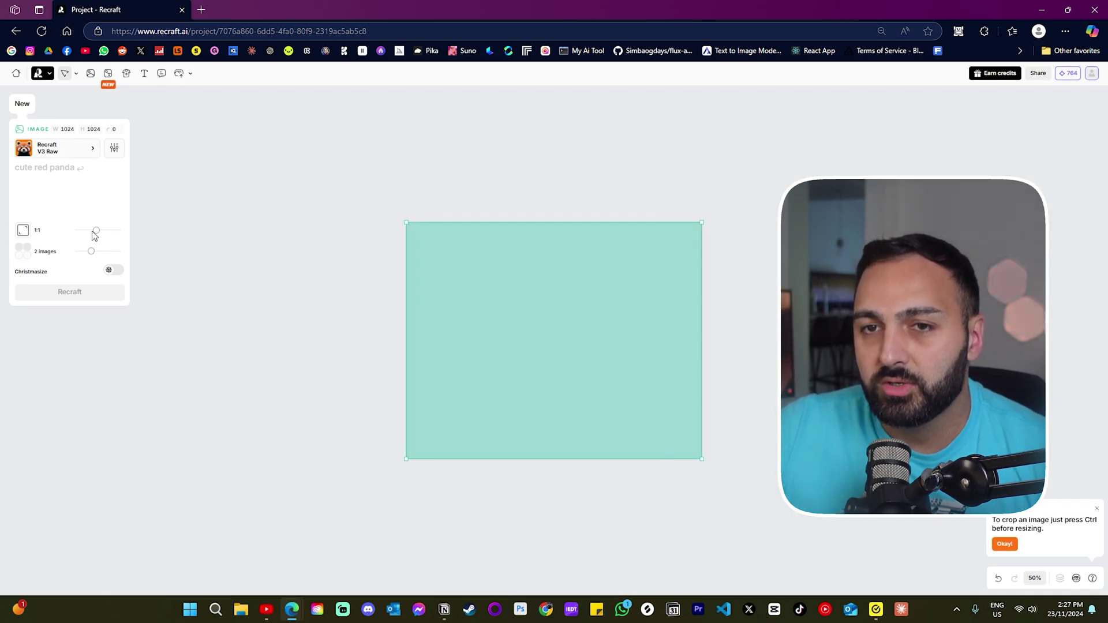
mouse_move(94, 233)
mouse_down()
mouse_move(81, 231)
mouse_move(116, 231)
mouse_move(89, 251)
mouse_move(112, 252)
mouse_move(94, 251)
mouse_up()
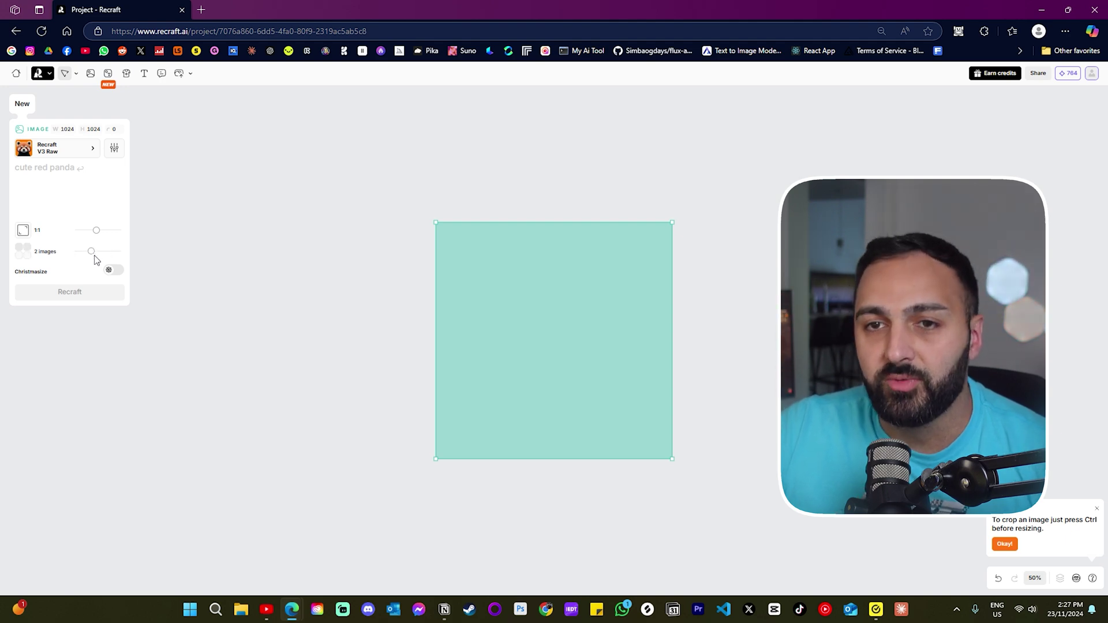
- Generate images from the pasted futuristic digital portrait prompt
click(25, 180)
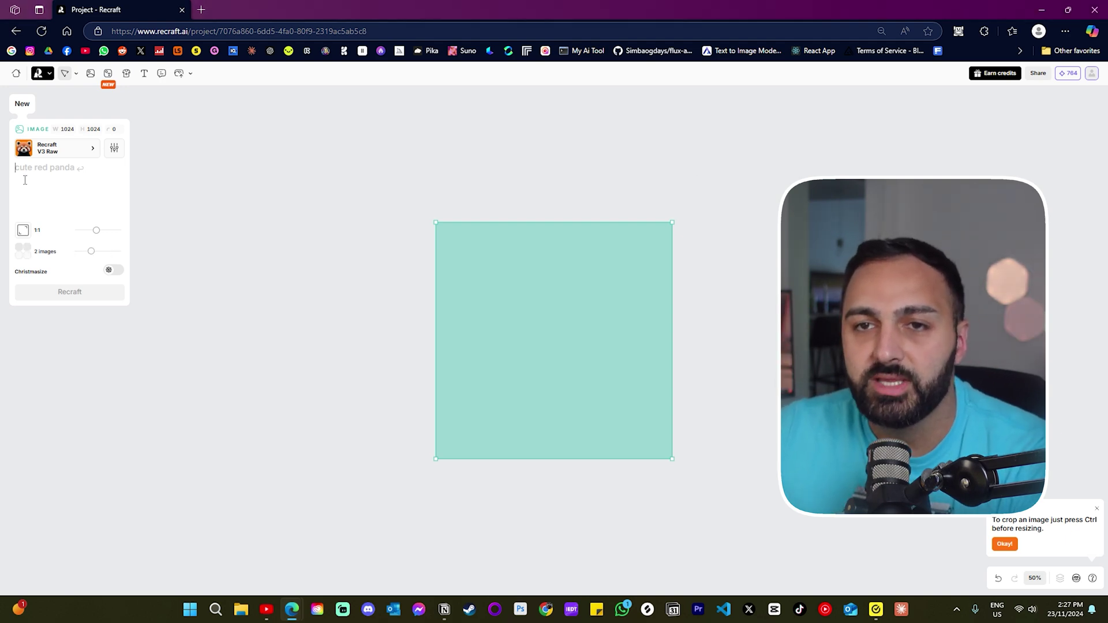
text(A futuristic digital portrait of a young woman with glowing cybernetic enhancements on her face, vibrant neon lights reflecting in the background, and a sleek, modern aesthetic)
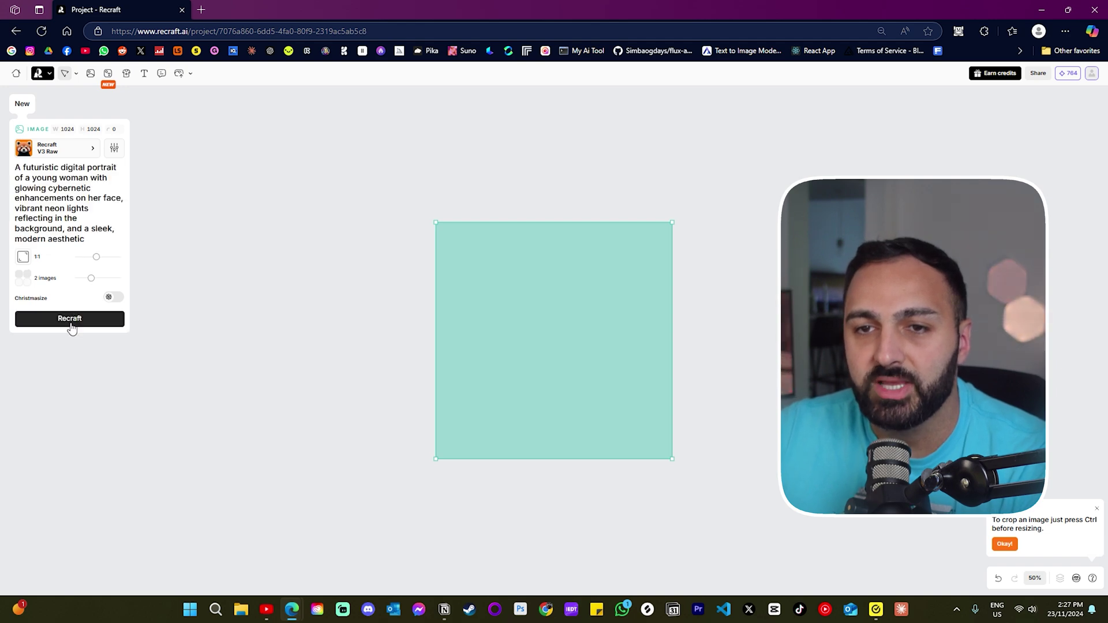
click(71, 327)
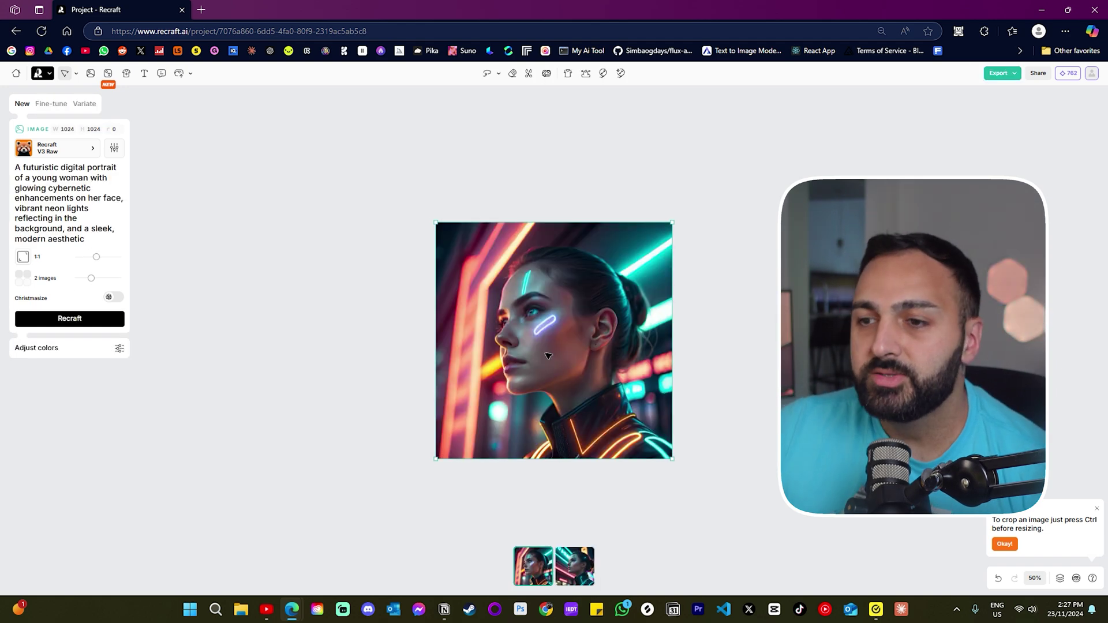
- Compare the two generated neon portraits and keep the first one
click(578, 578)
click(534, 579)
click(590, 580)
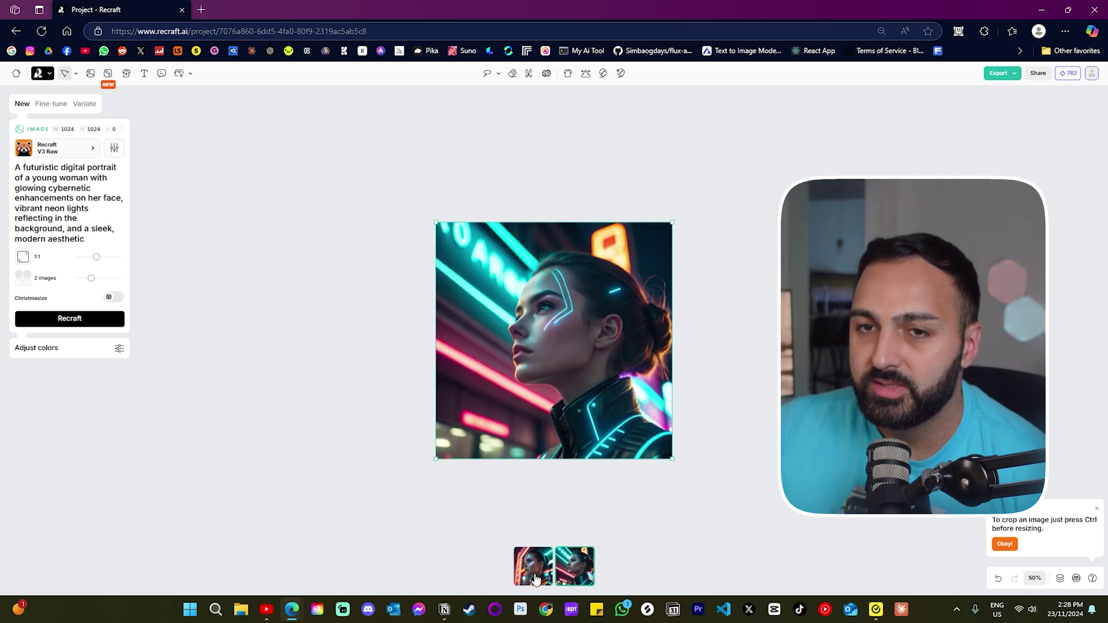
click(528, 578)
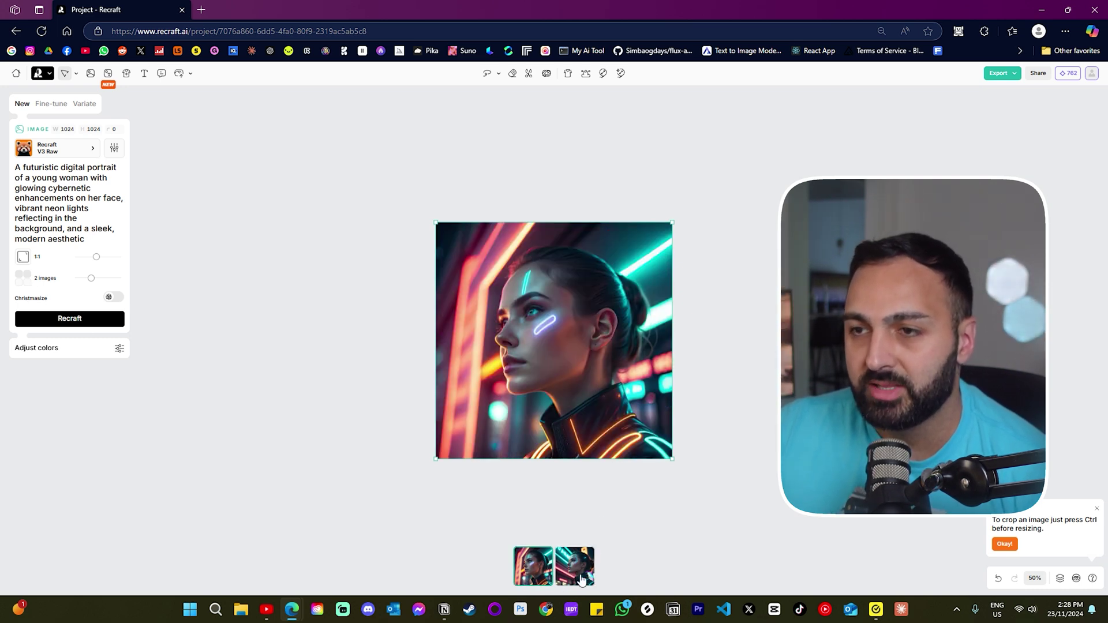
click(585, 575)
click(548, 575)
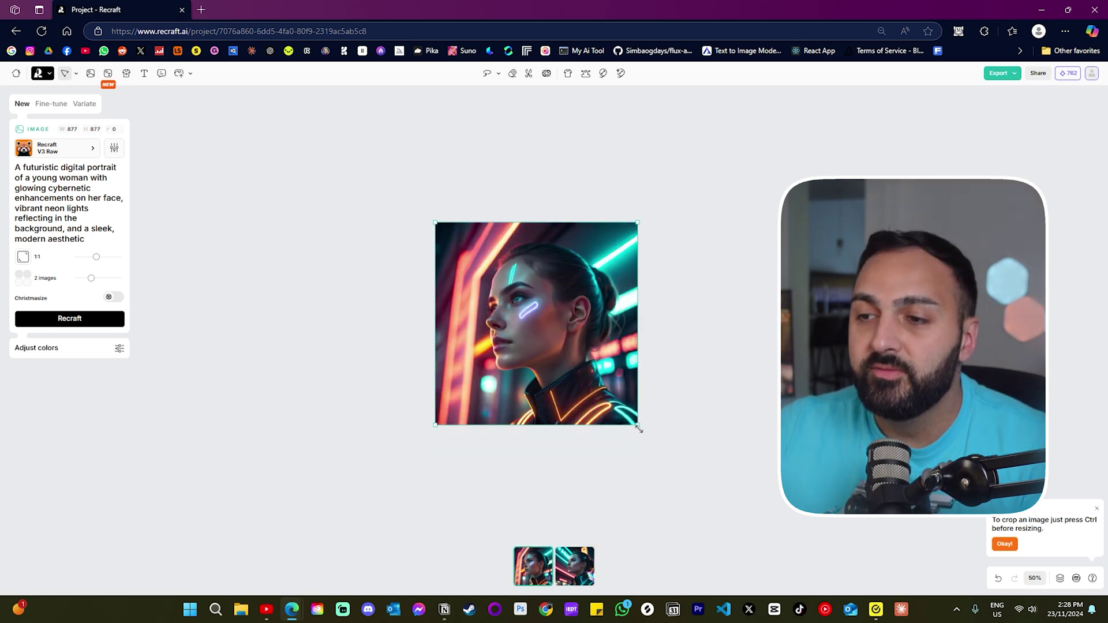
- Shrink the portrait to about a third of its size and regenerate it at 16:9
drag(639, 428, 572, 329)
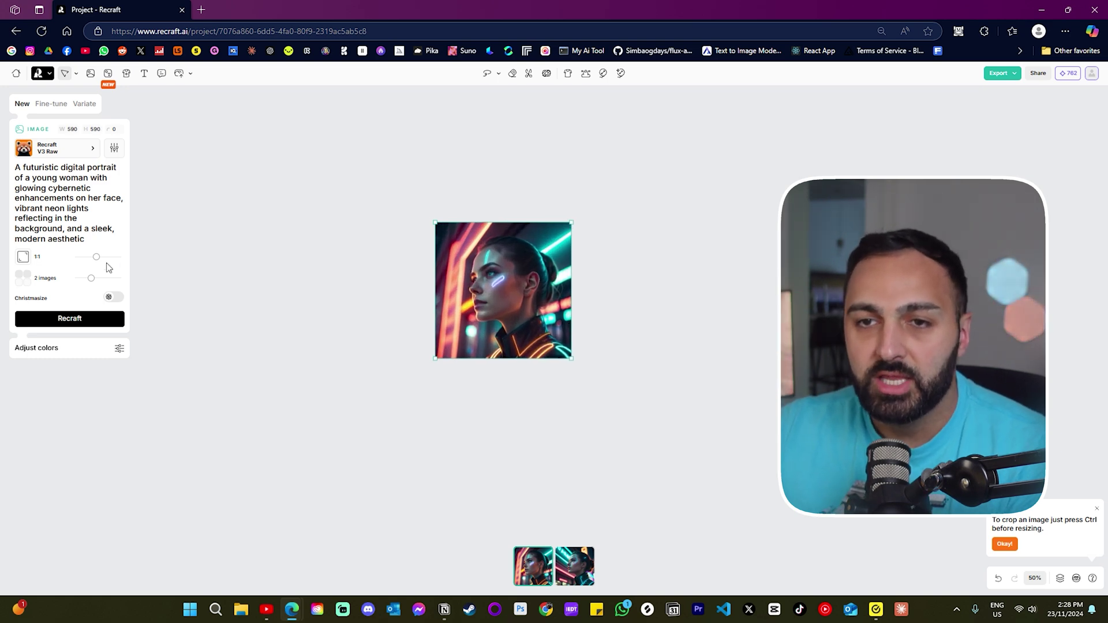
drag(97, 258, 83, 262)
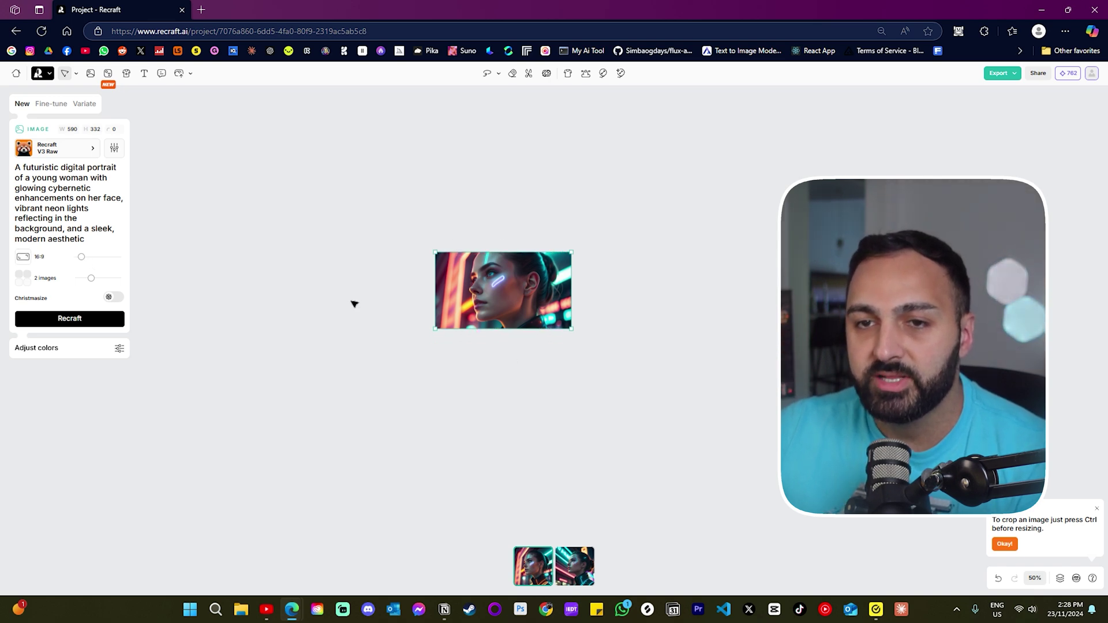
click(63, 320)
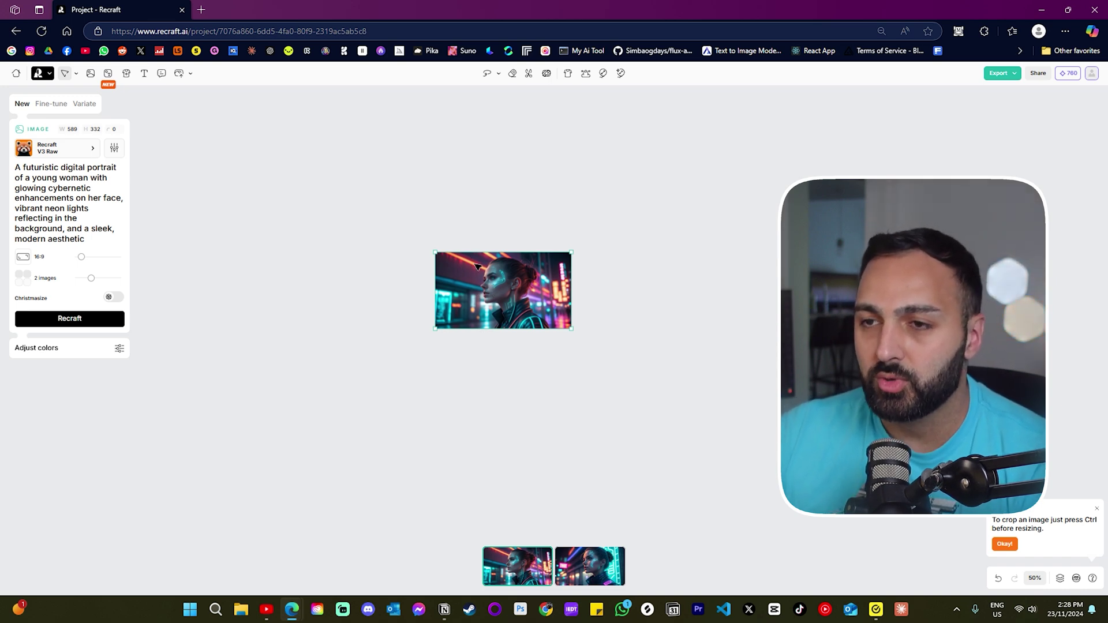
- Duplicate the 16:9 portrait and place the copy to the right of the original
scroll(474, 267, up, 3)
scroll(543, 262, up, 3)
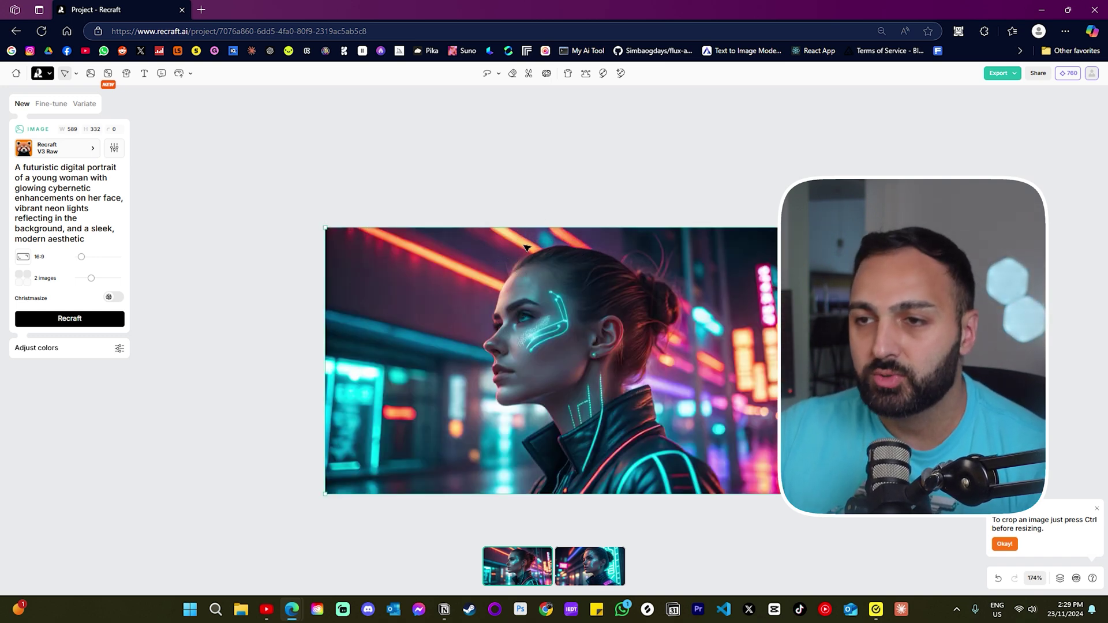
drag(523, 244, 474, 194)
mouse_move(917, 258)
mouse_down()
mouse_move(311, 292)
mouse_move(1068, 232)
mouse_move(910, 267)
mouse_move(922, 261)
mouse_up()
scroll(392, 299, down, 5)
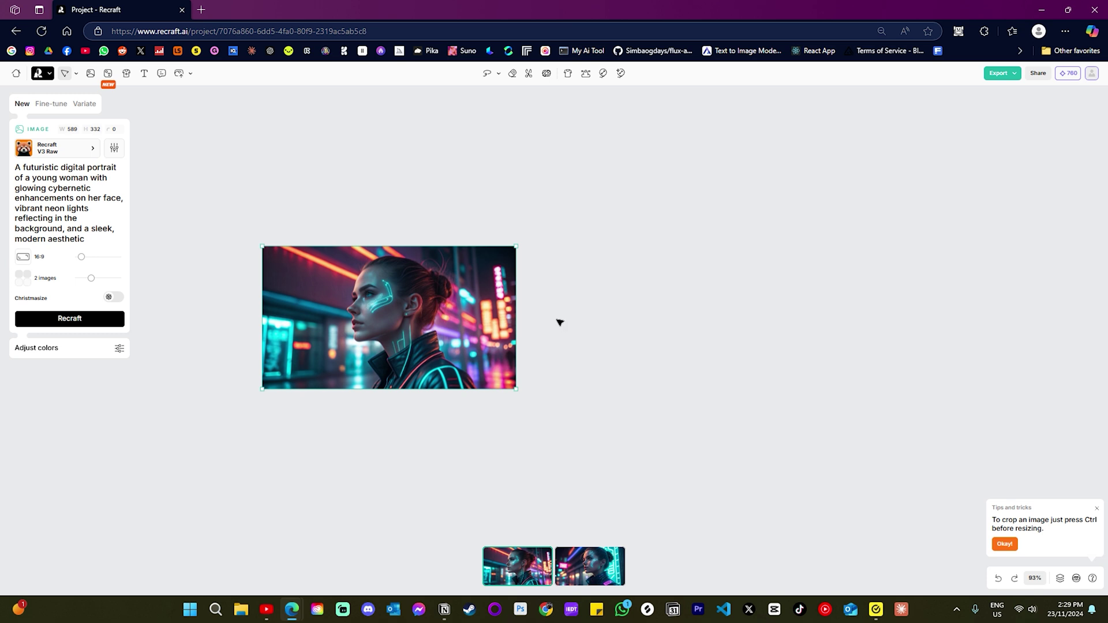
key(ctrl+d)
drag(371, 338, 658, 318)
click(678, 239)
click(700, 314)
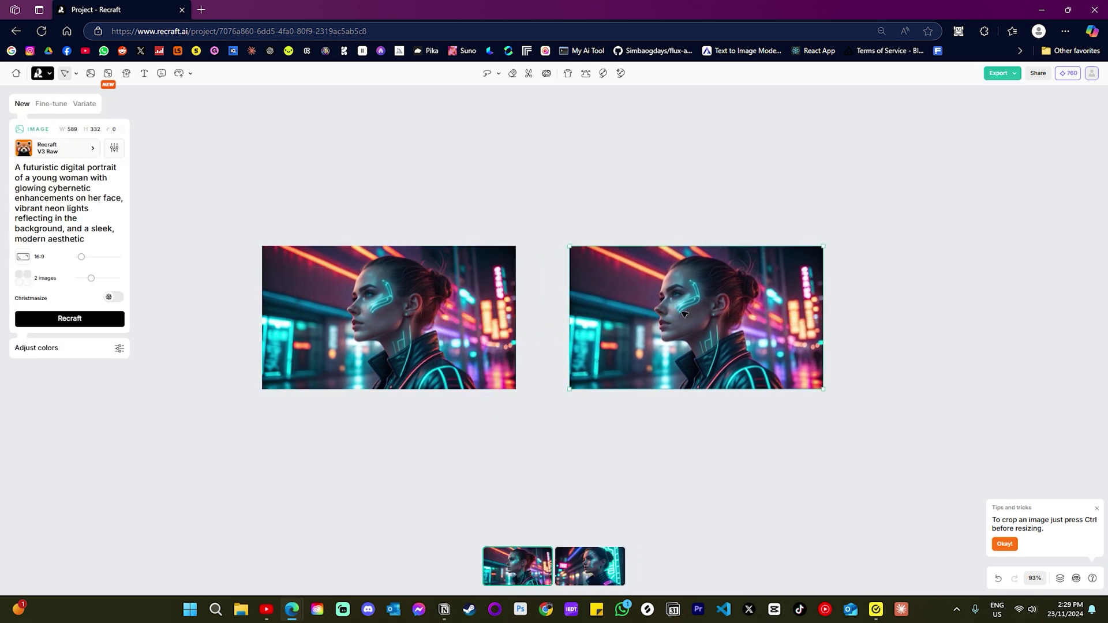
click(52, 152)
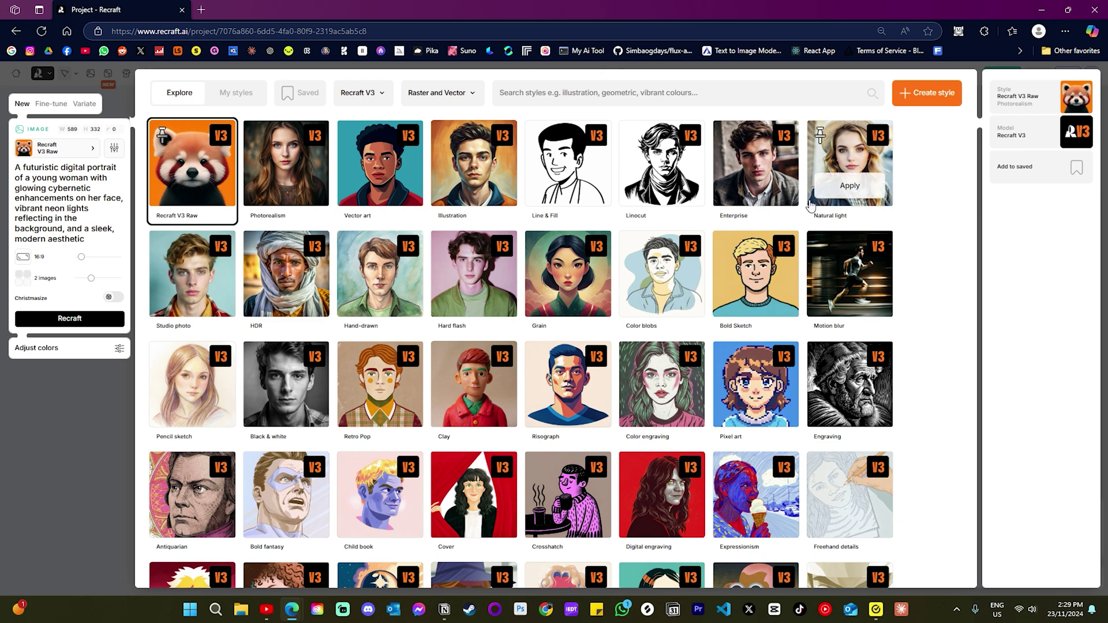
- Regenerate the right-hand copy in Clay style and compare the clay and wooden figure variants
scroll(277, 349, down, 2)
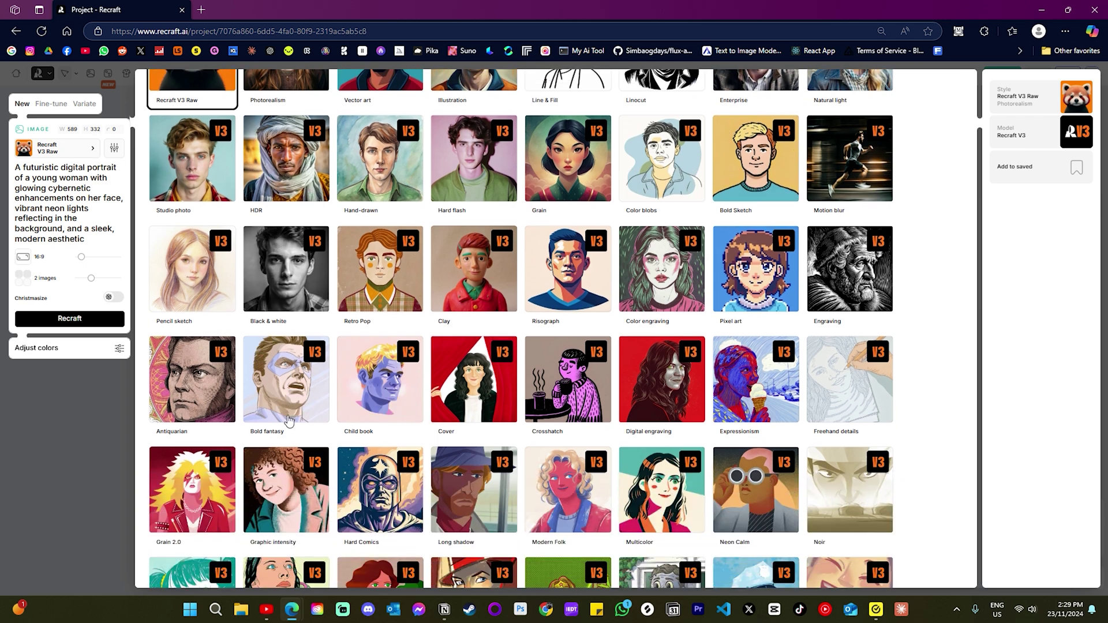
scroll(375, 404, up, 2)
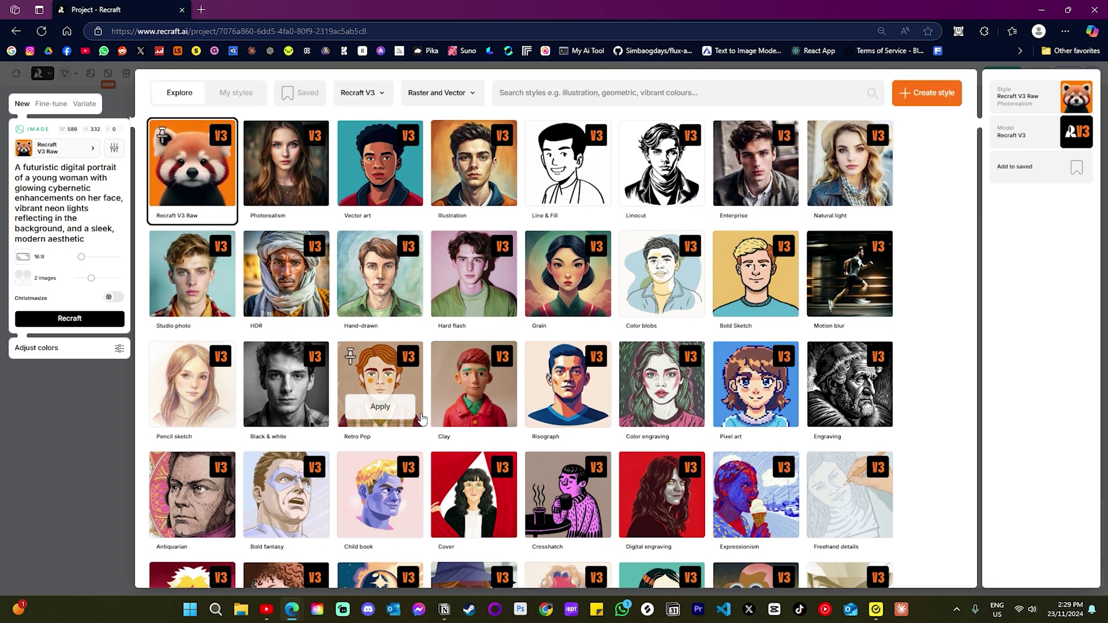
click(470, 380)
click(480, 413)
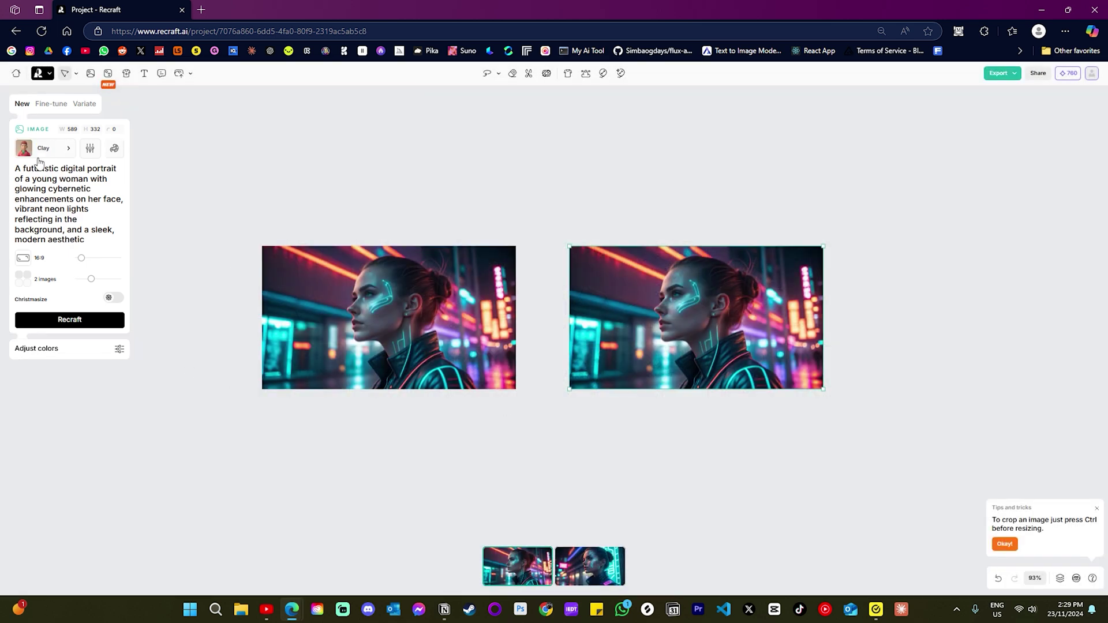
click(69, 320)
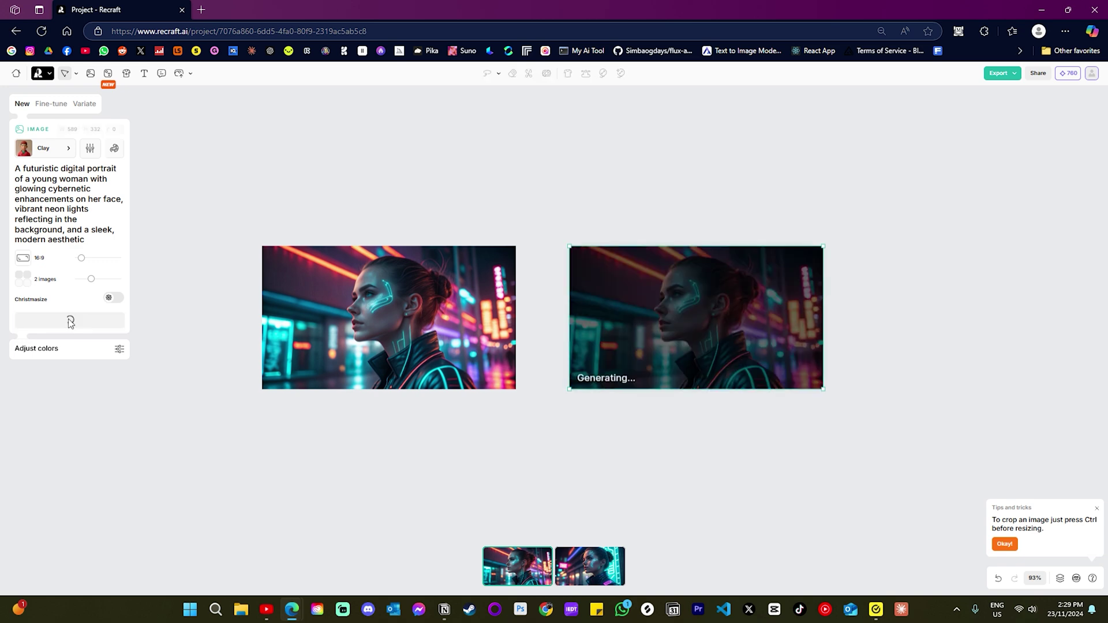
click(474, 346)
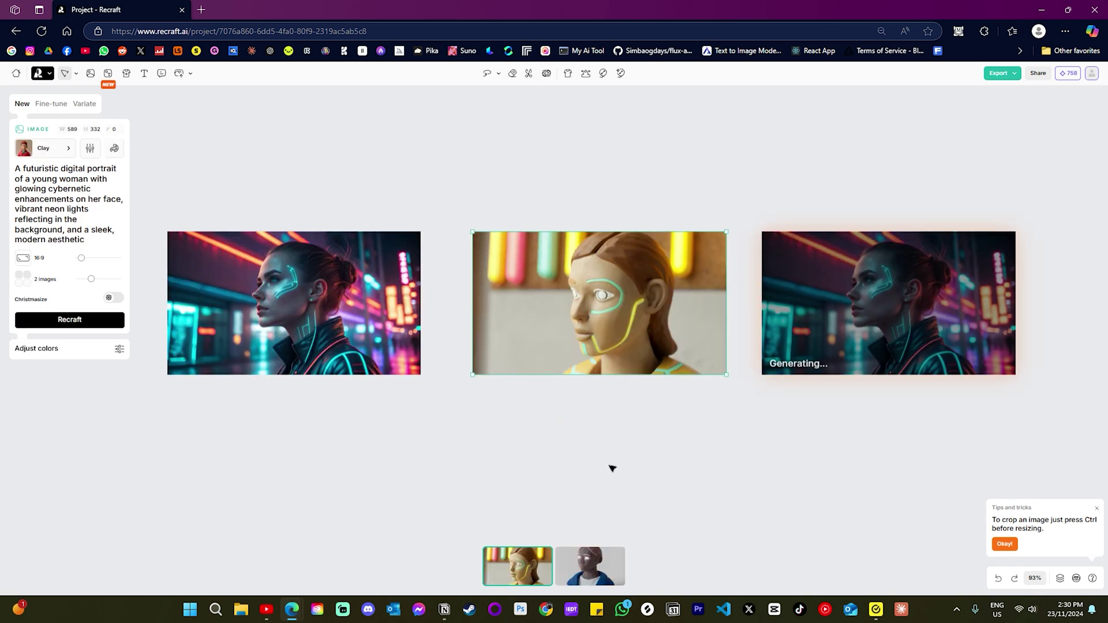
click(597, 568)
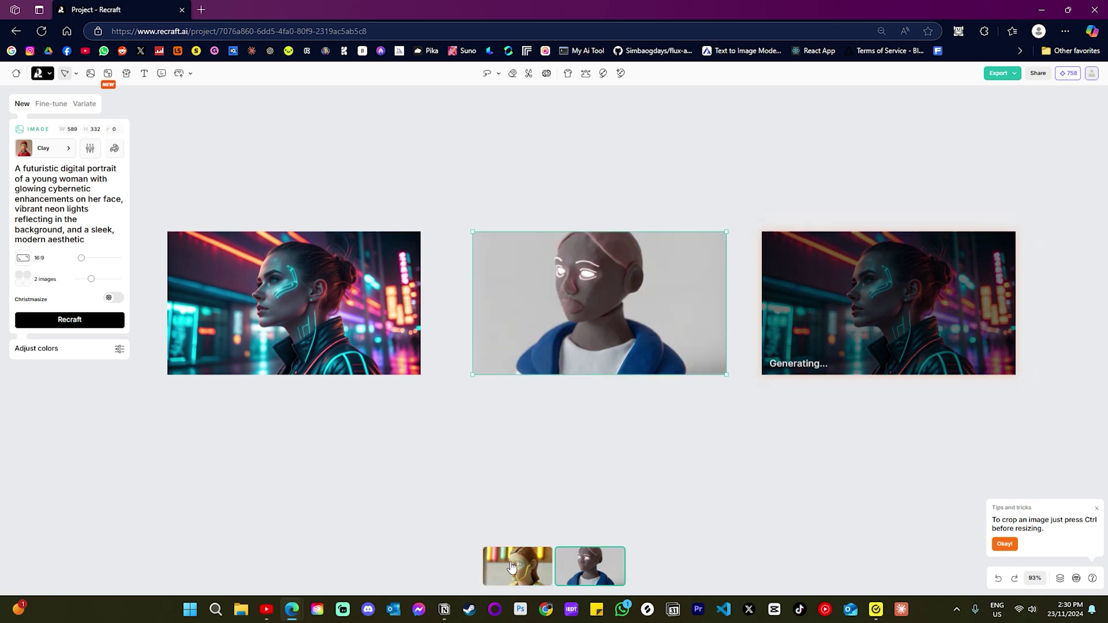
click(513, 568)
click(588, 573)
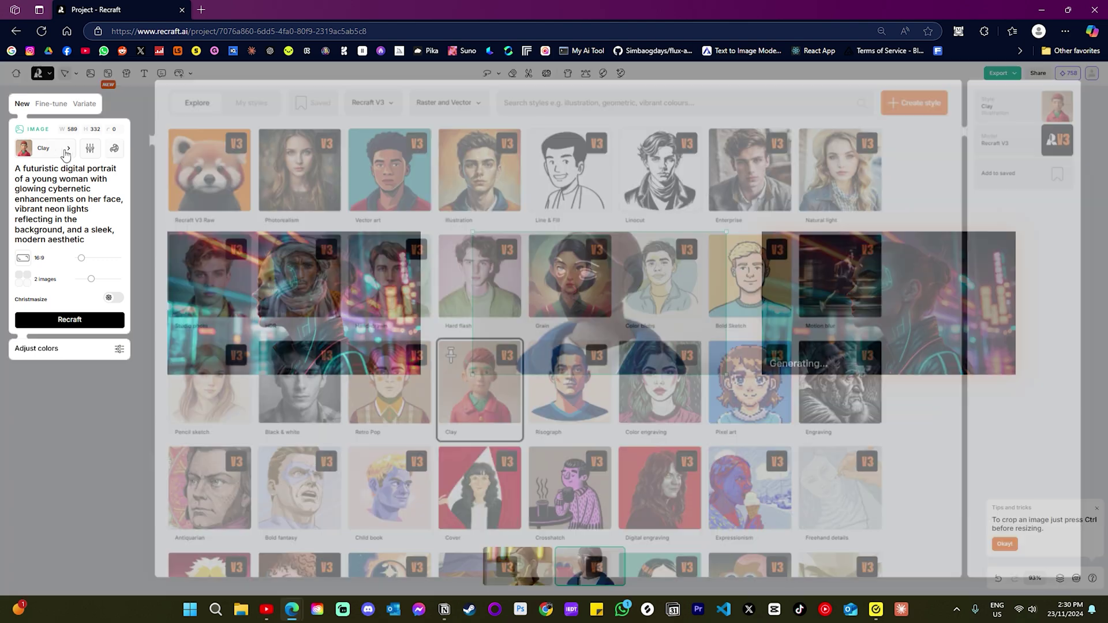
- Regenerate the middle portrait in Bold Sketch style
click(25, 148)
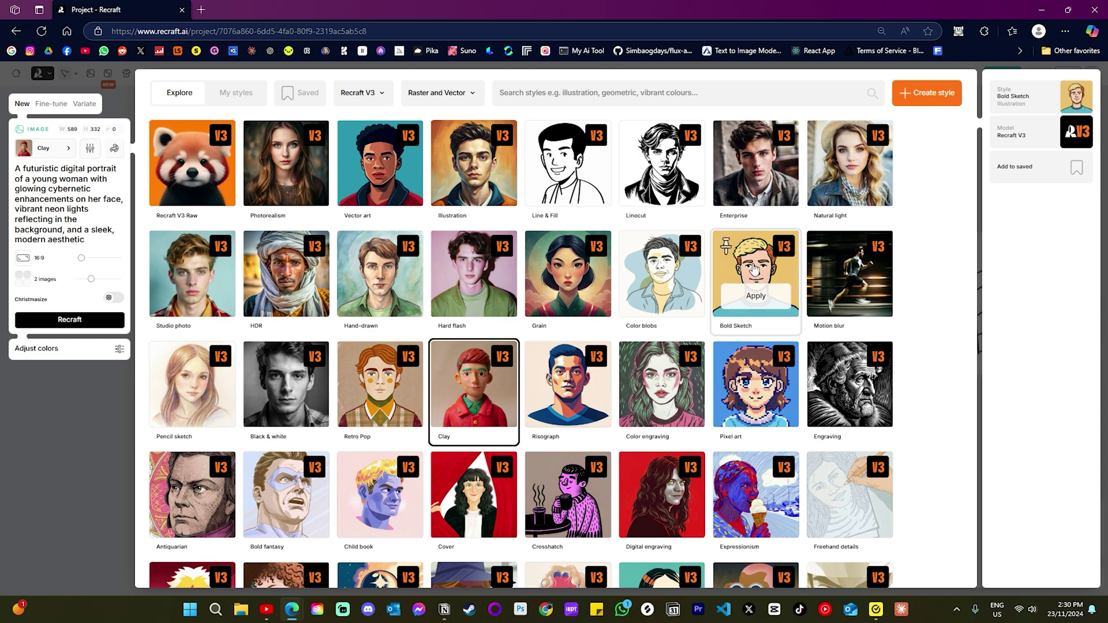
click(753, 297)
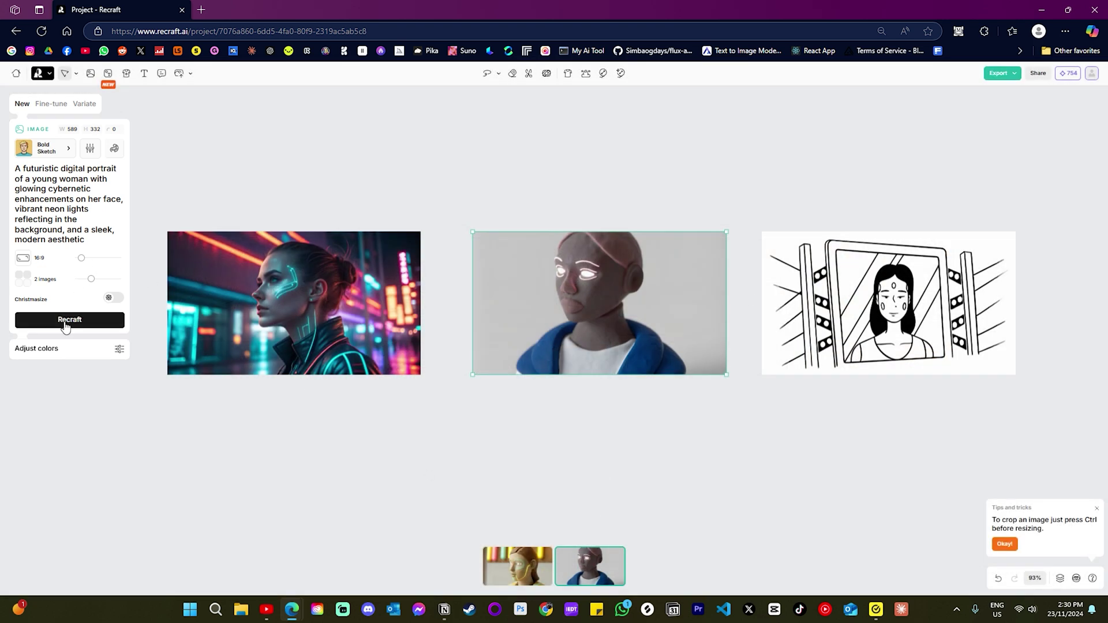
click(508, 568)
click(48, 323)
- Use the line drawing's second variant and keep the middle portrait's red variant
click(816, 352)
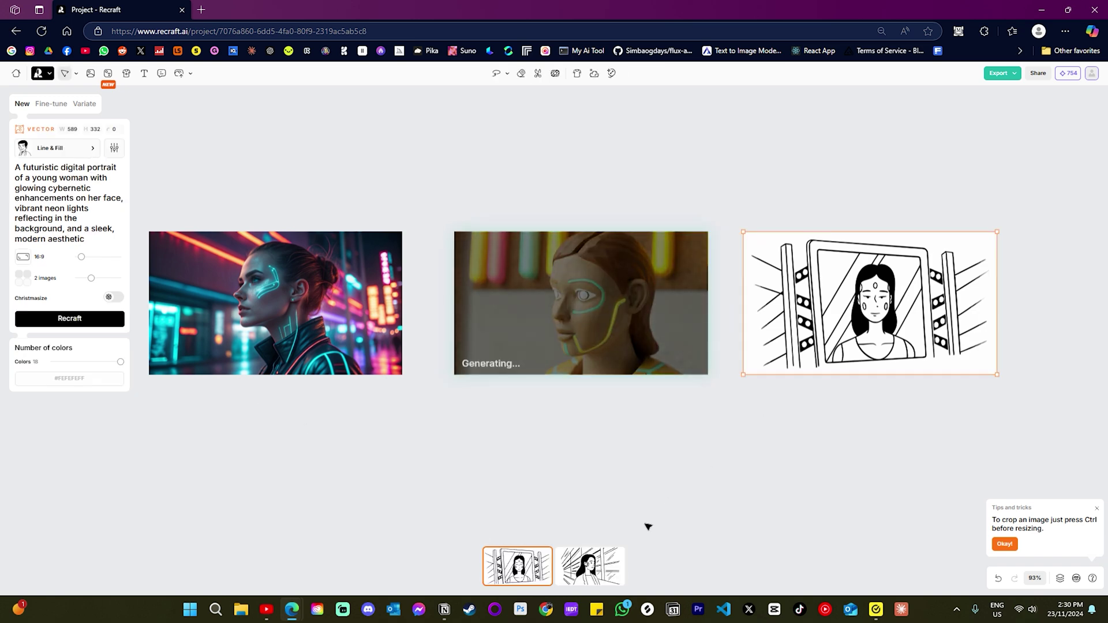
click(558, 582)
click(510, 583)
click(578, 578)
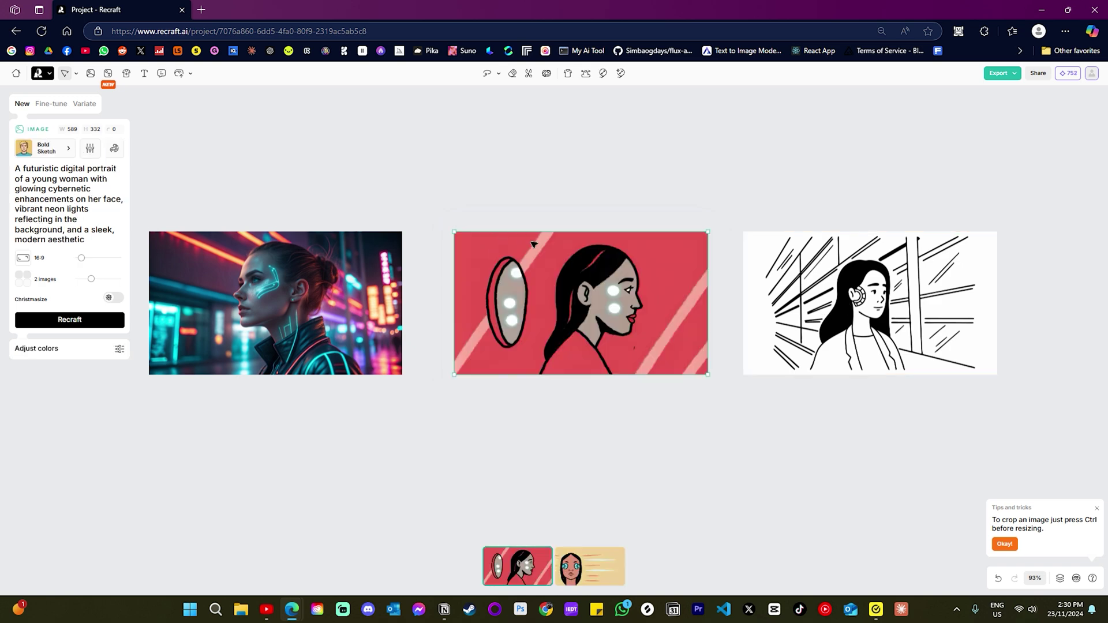
click(589, 563)
click(495, 579)
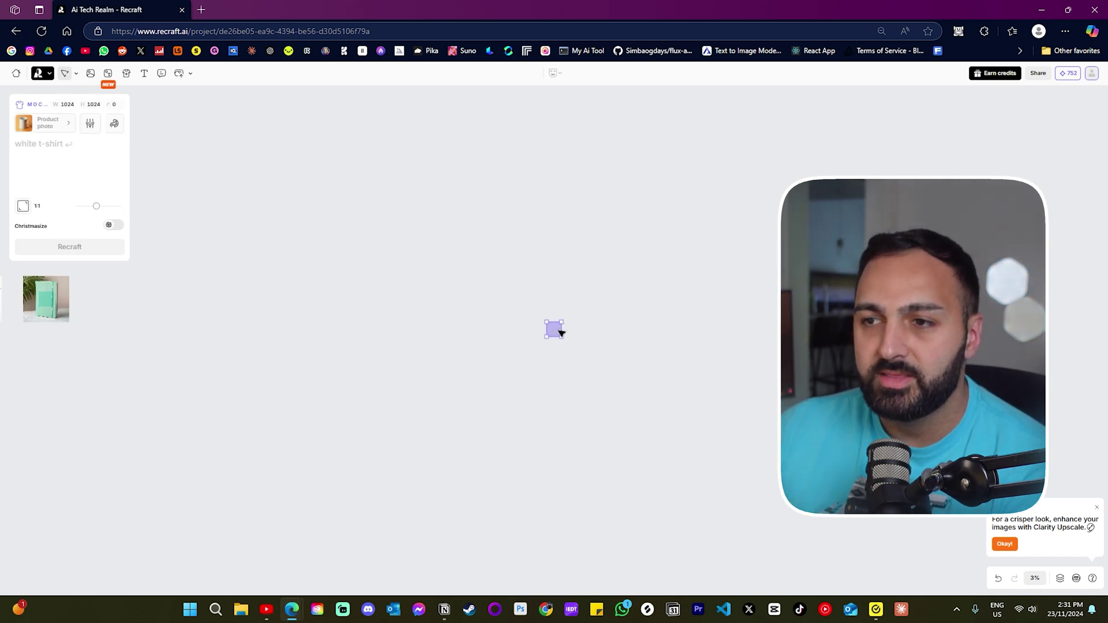
- Generate a mockup from the prompt 'white t shirt' in the Ai Tech Realm frame
scroll(559, 333, up, 5)
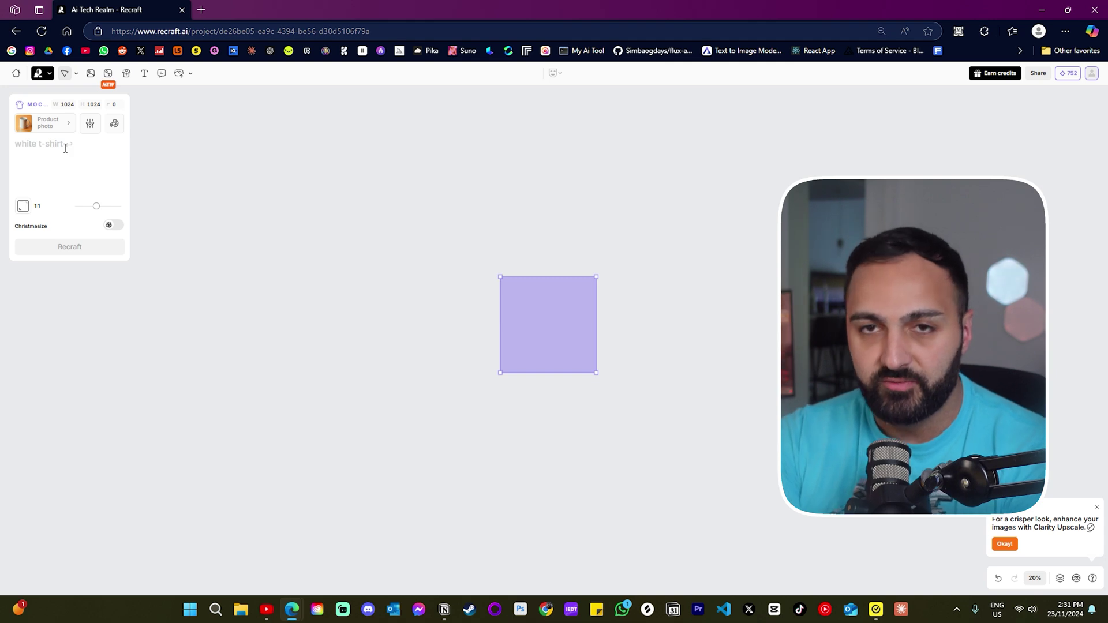
text(w)
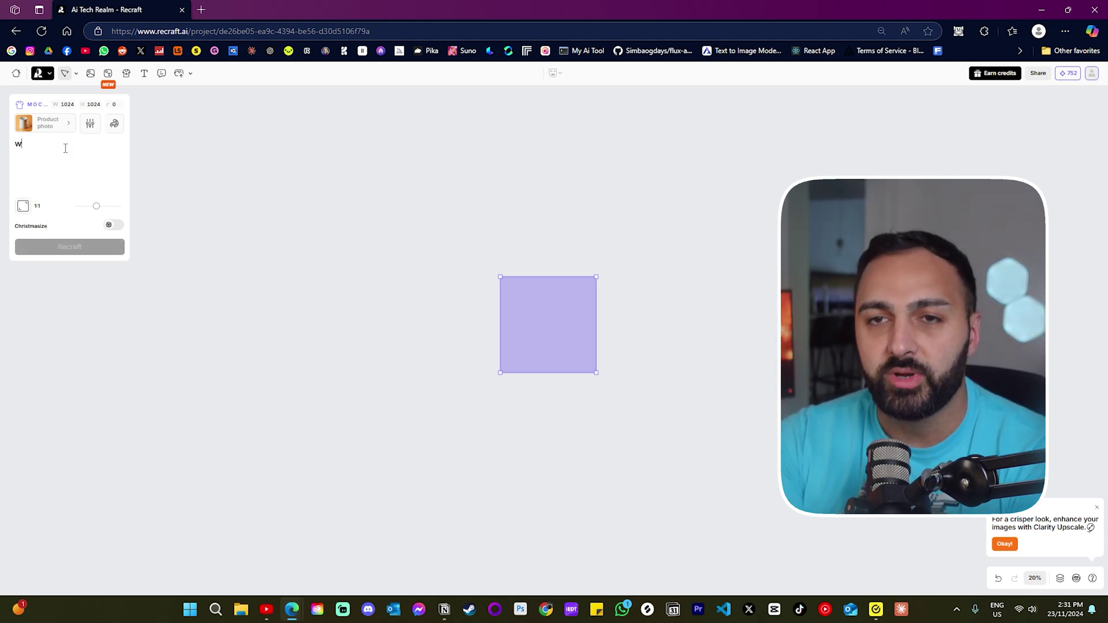
text(hite t shirt)
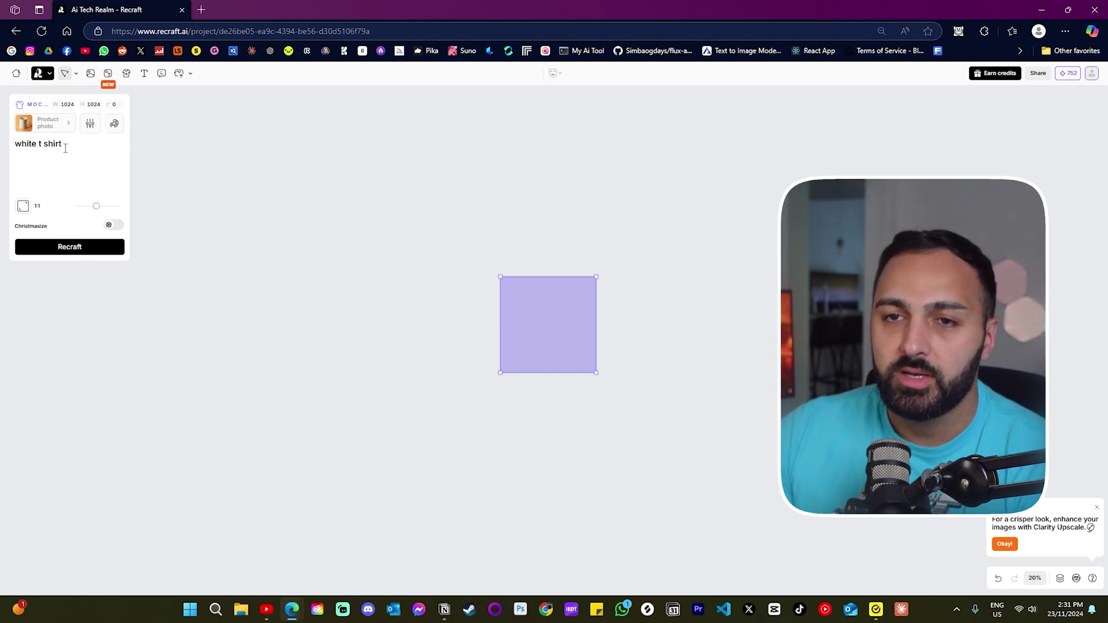
click(71, 247)
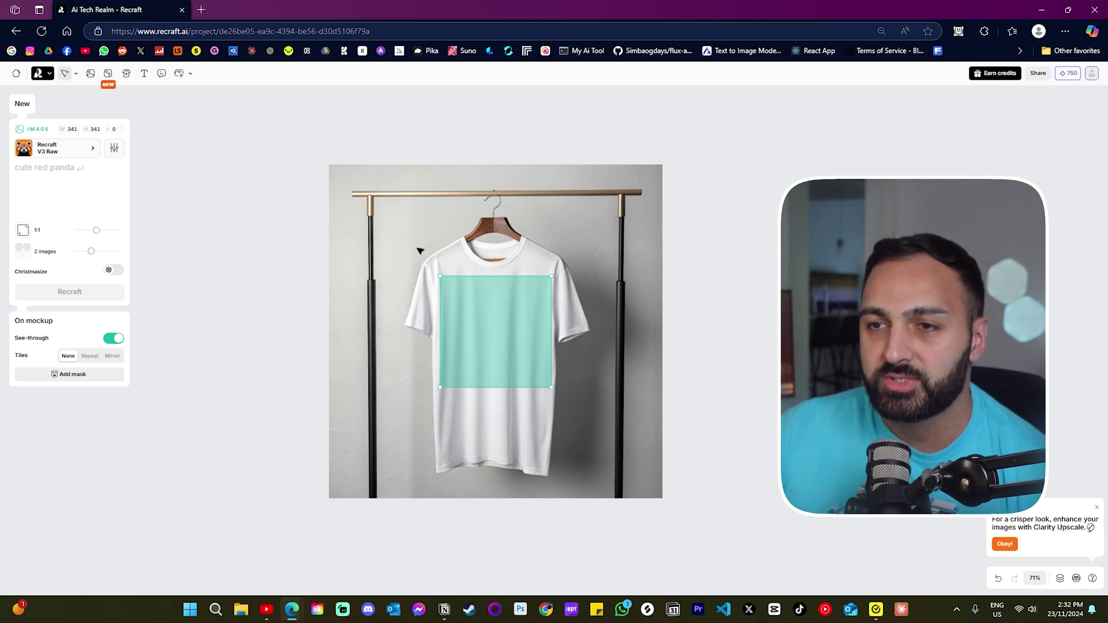
- Generate a futuristic logo on the shirt's print area and keep the AI TEACH variant
click(401, 235)
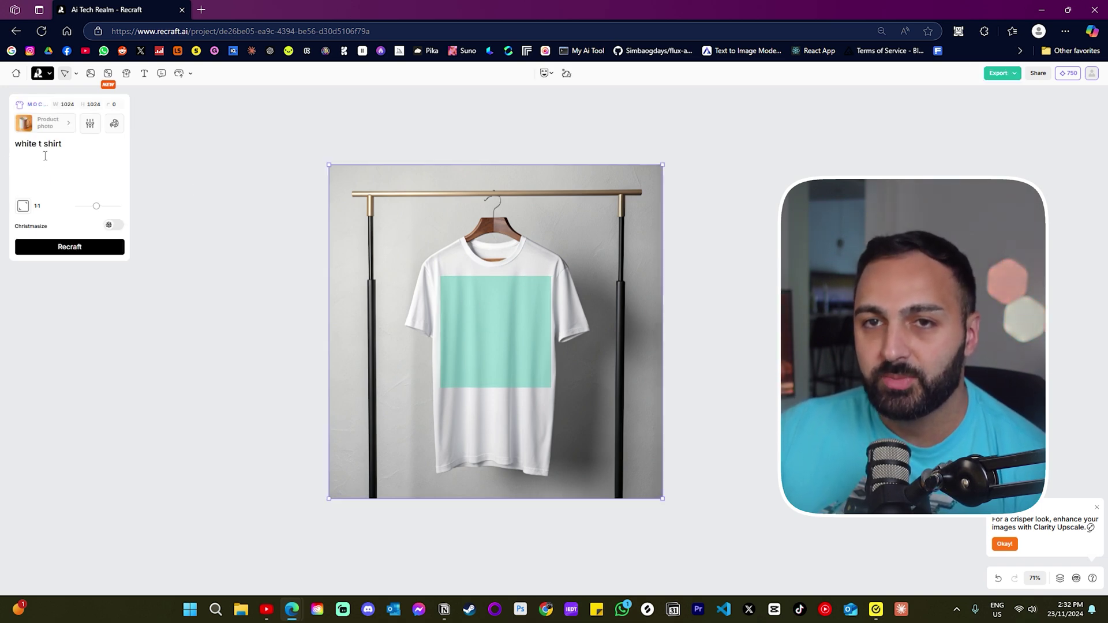
click(501, 322)
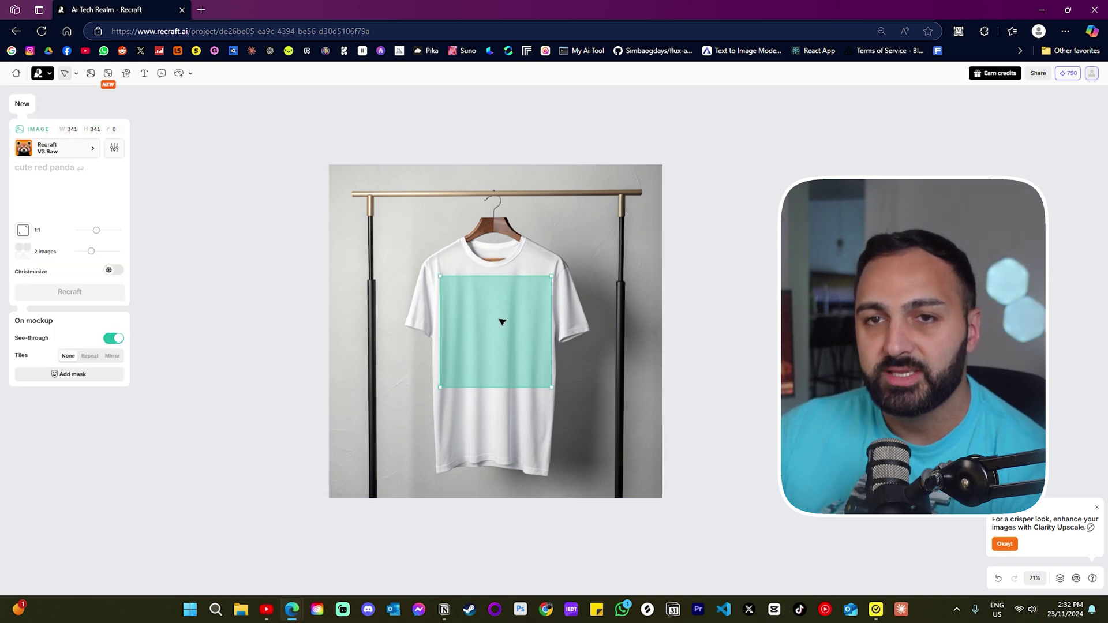
click(31, 171)
text(Ai Teach Realm in black text with a cool futuristic logo)
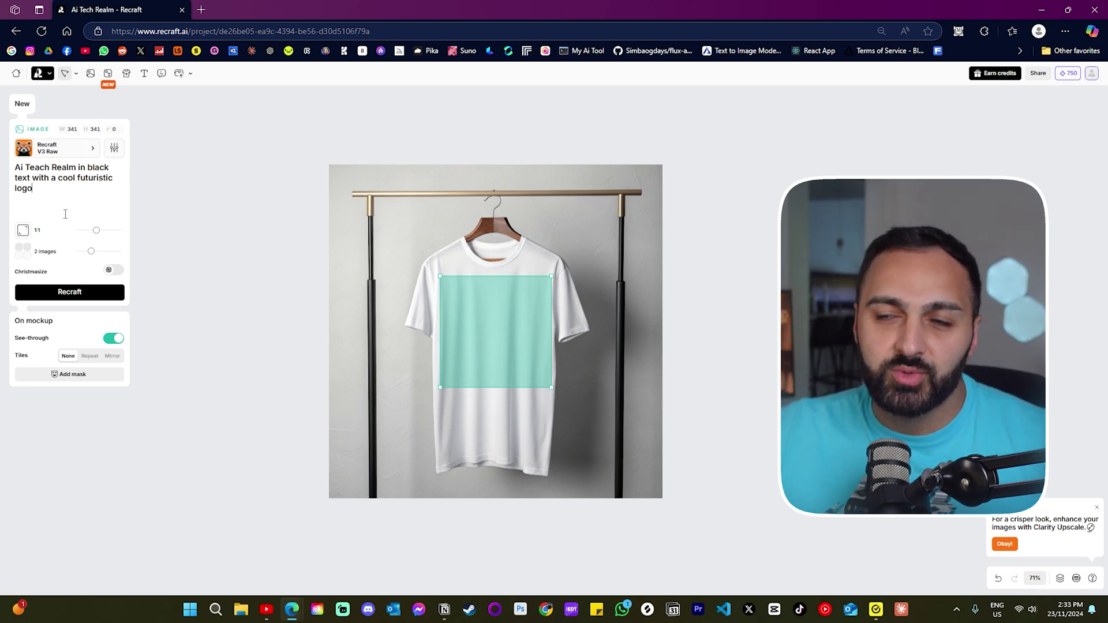
click(66, 299)
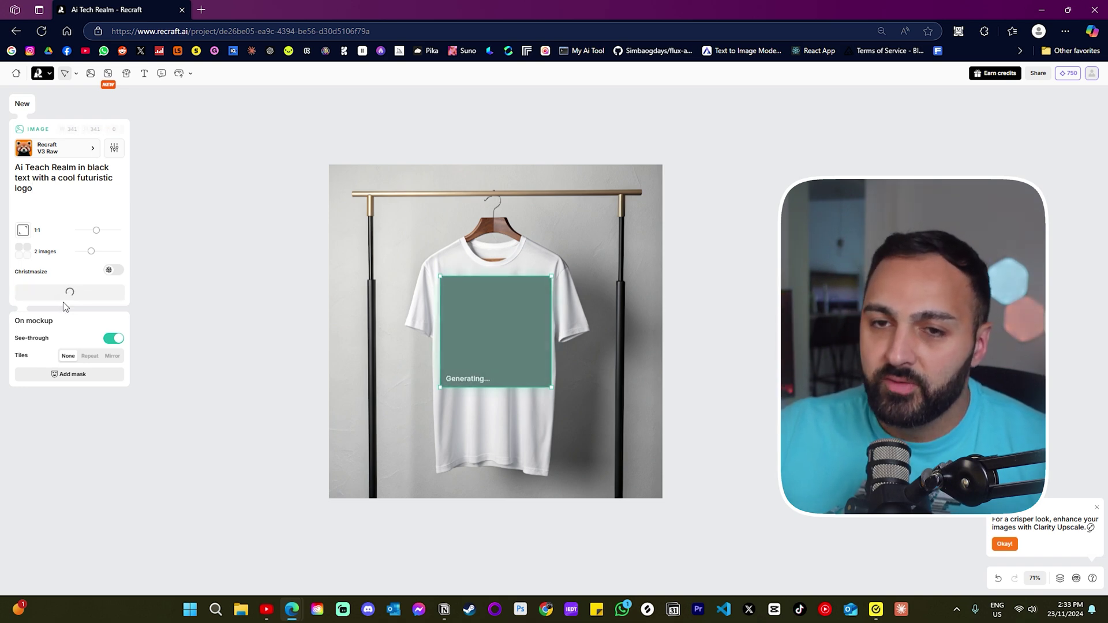
click(564, 568)
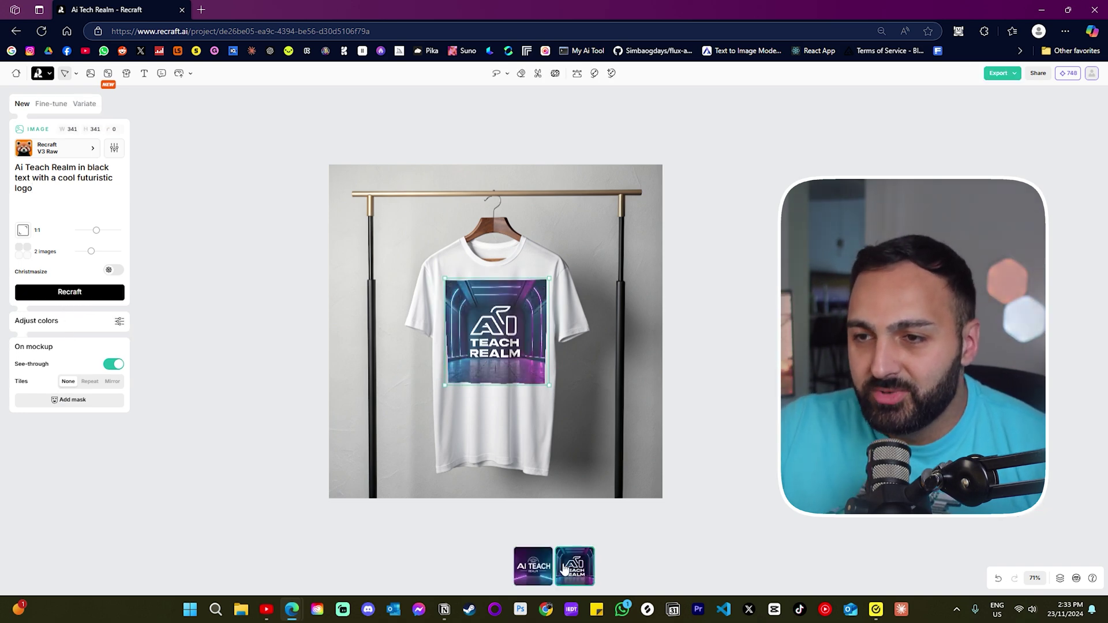
click(543, 570)
click(564, 570)
click(533, 572)
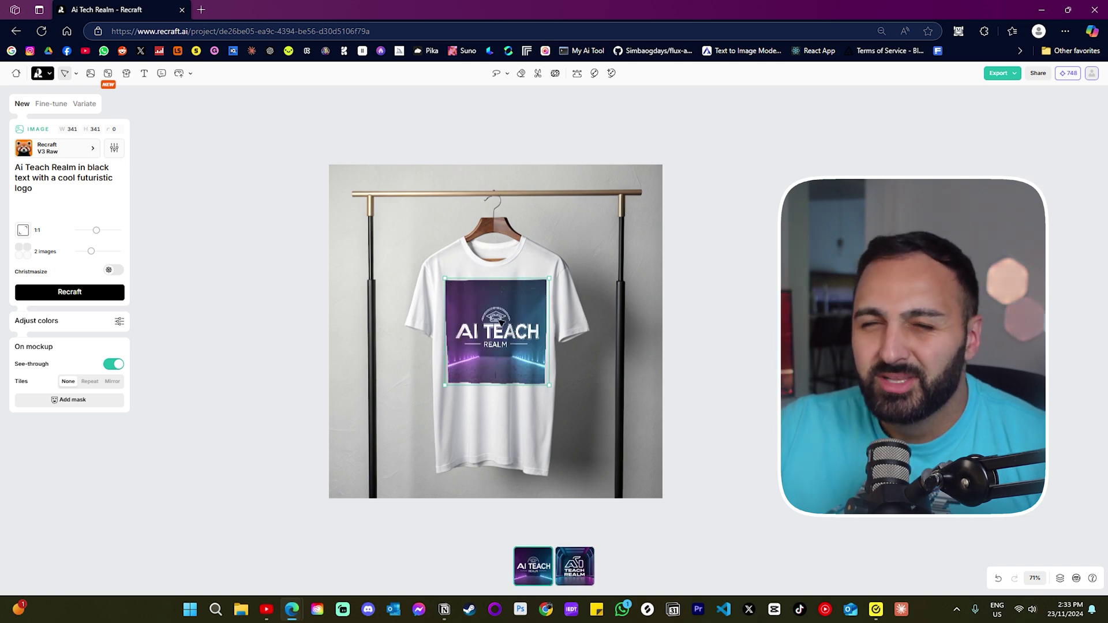
- Enlarge the logo print and centre it across the shirt front
mouse_move(498, 322)
mouse_down()
mouse_move(807, 269)
mouse_move(492, 324)
mouse_up()
drag(542, 386, 600, 446)
drag(504, 377, 499, 373)
scroll(500, 371, up, 3)
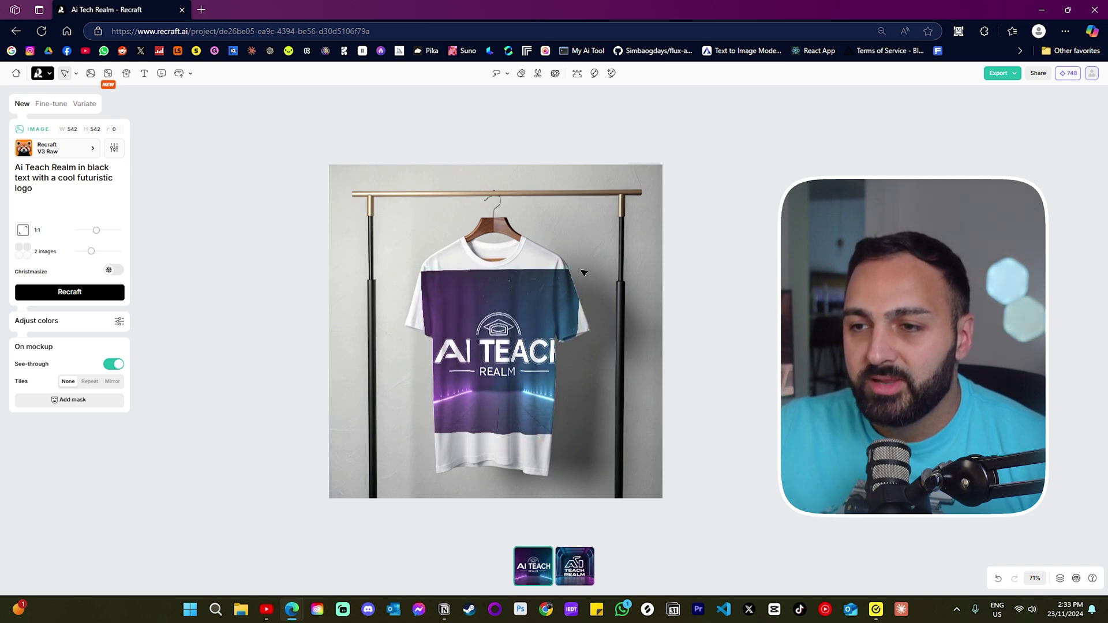
drag(514, 324, 482, 310)
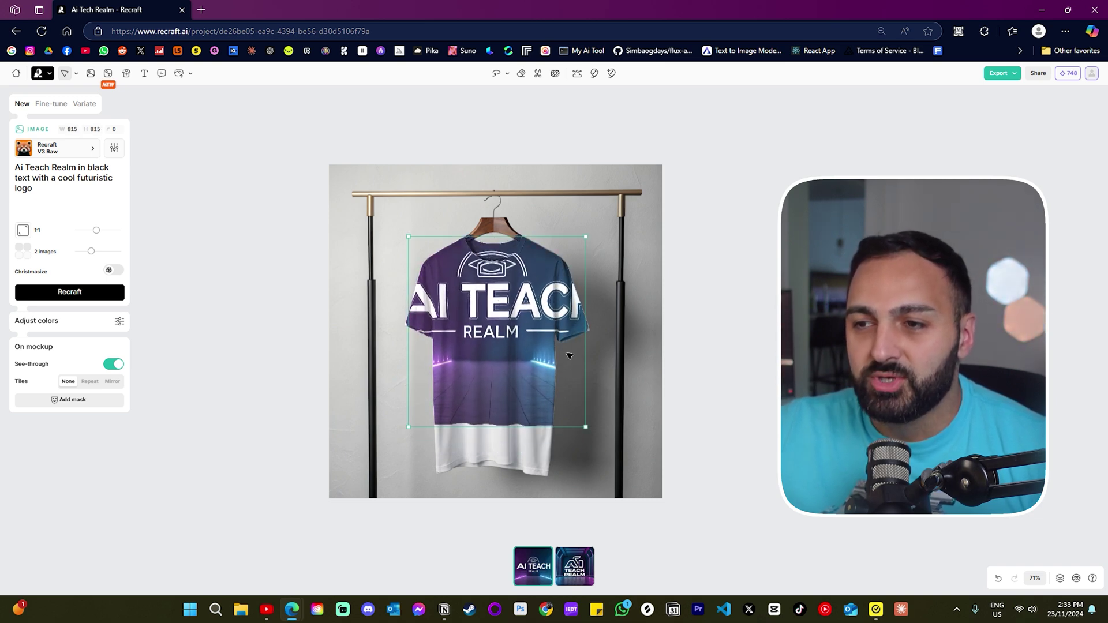
drag(587, 432, 549, 394)
mouse_move(497, 332)
mouse_down()
mouse_move(513, 337)
mouse_move(508, 346)
mouse_up()
click(508, 346)
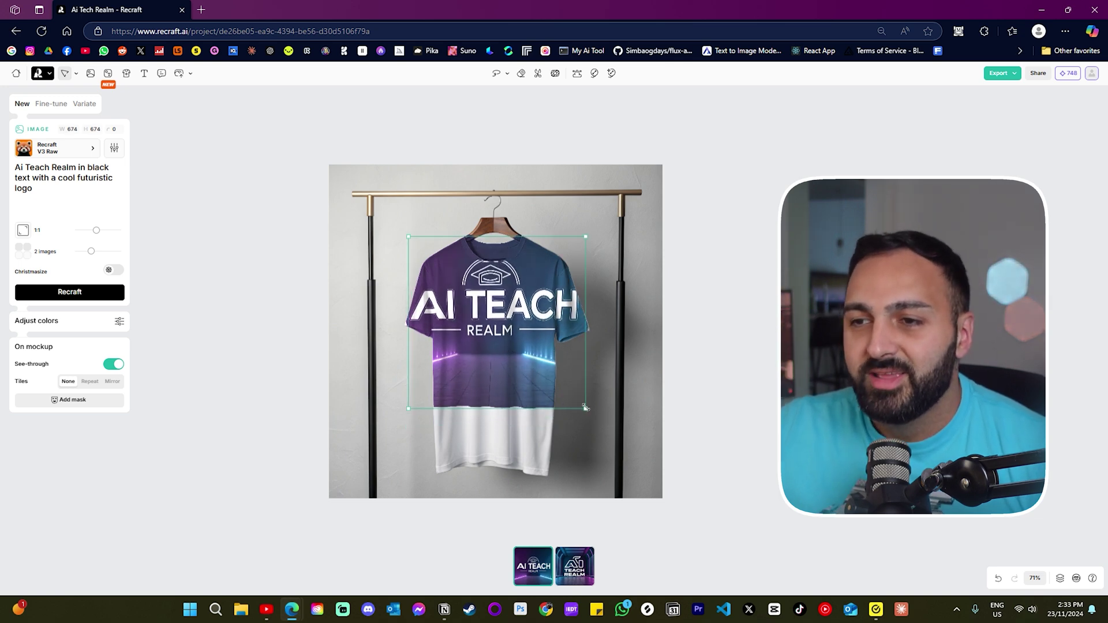
drag(586, 408, 568, 391)
drag(522, 341, 537, 356)
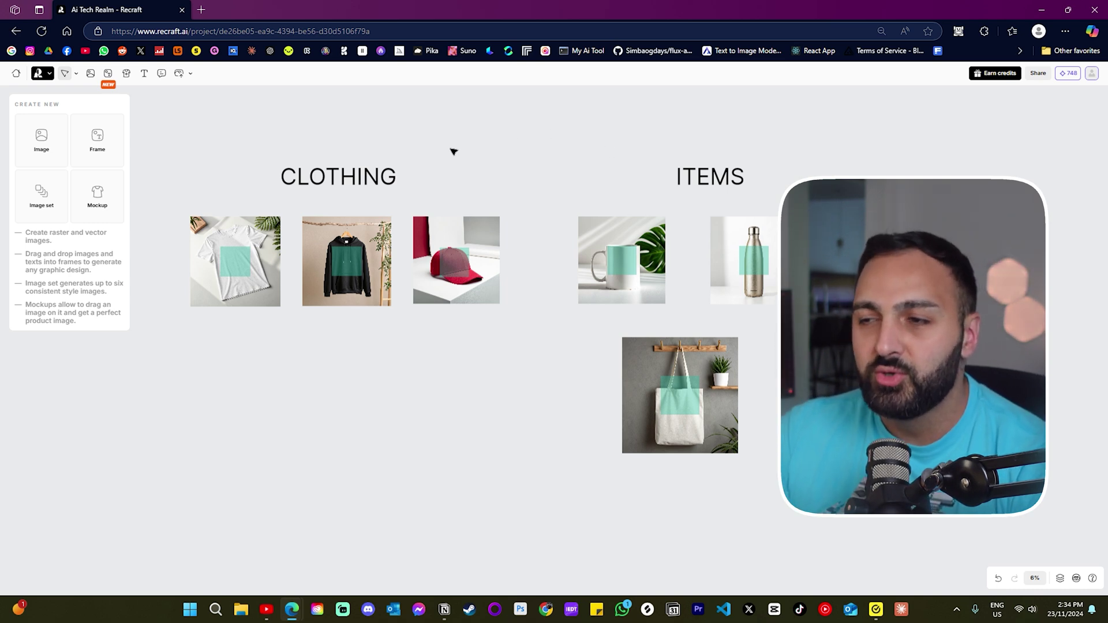
- Screenshot the CLOTHING and ITEMS mockup board and maximise the ChatGPT window
key(f)
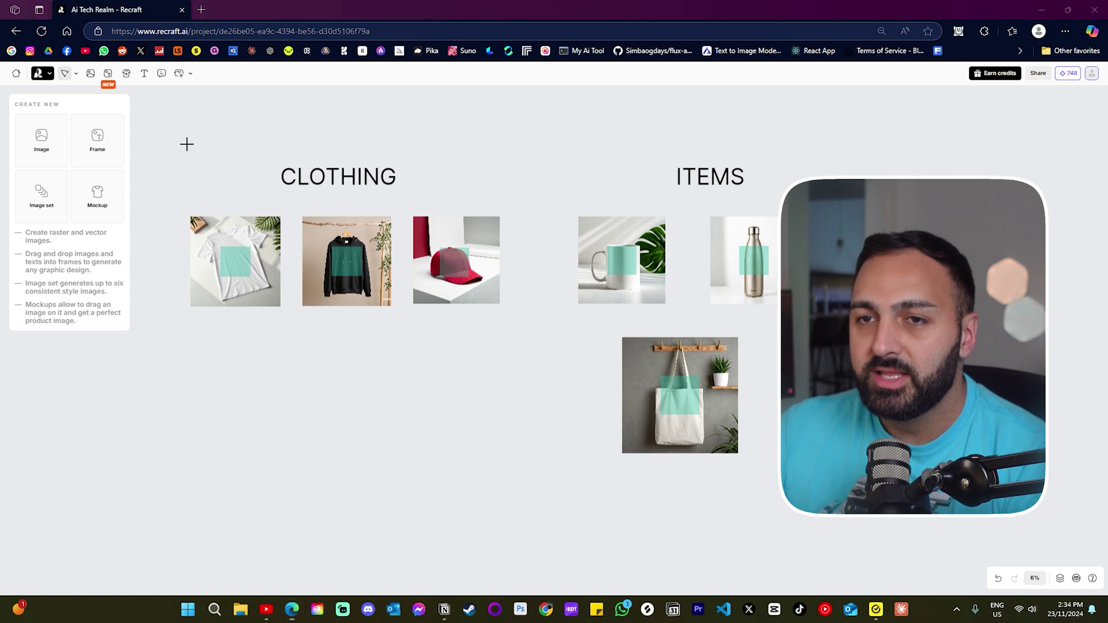
drag(168, 137, 983, 444)
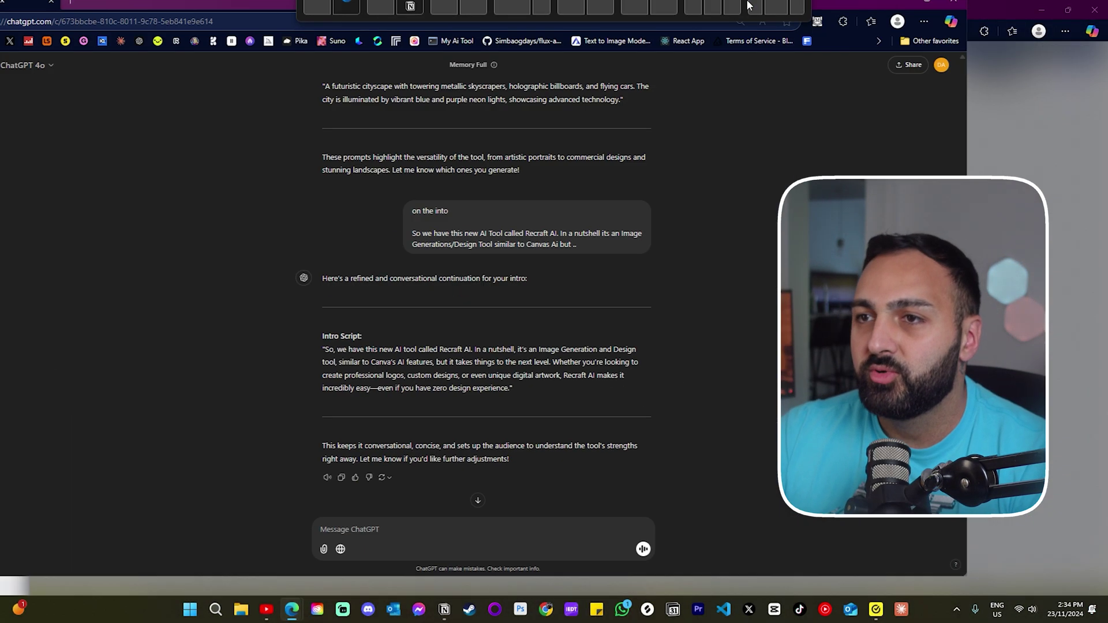
drag(748, 5, 747, 6)
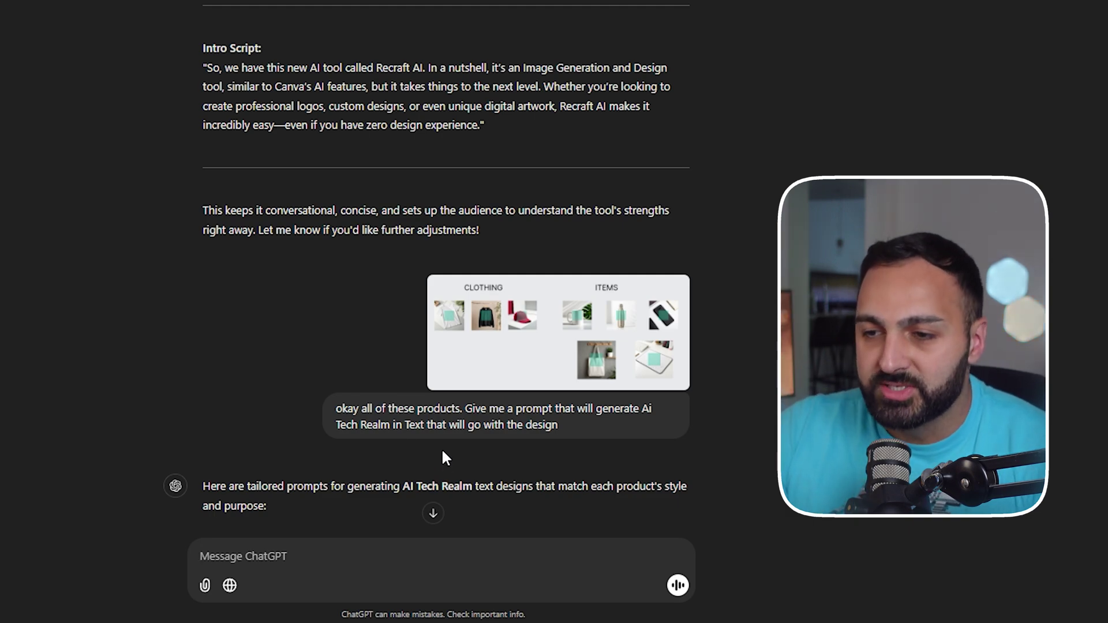
- Scroll through ChatGPT's reply listing tailored Ai Tech Realm prompts
scroll(441, 448, down, 6)
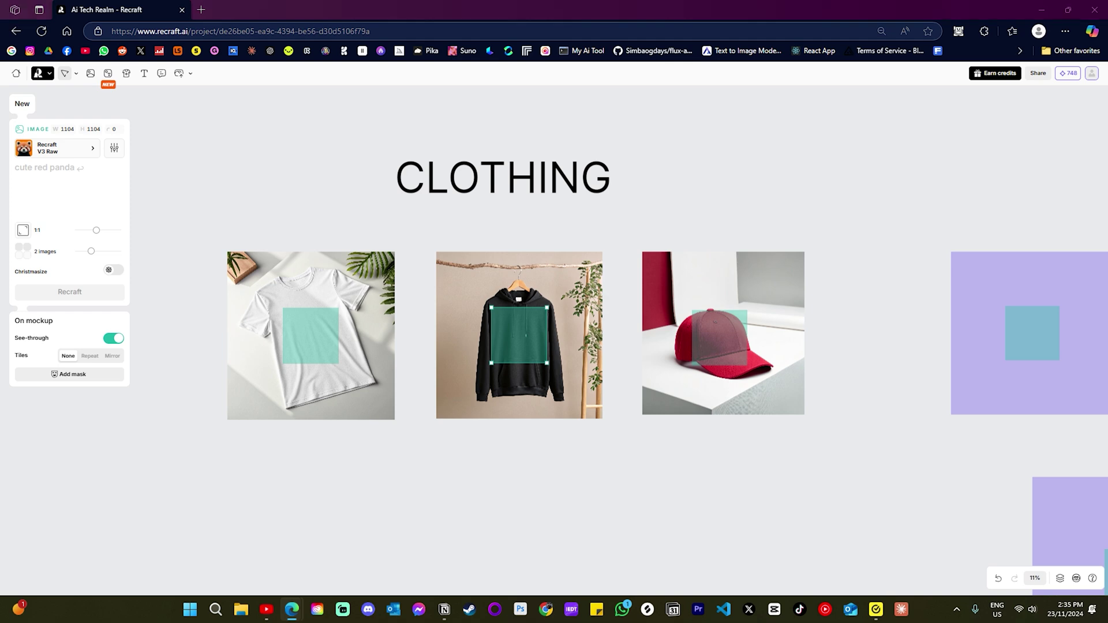
- Generate a neon gradient AI Tech Realm logo on the hoodie from the pasted prompt
click(69, 199)
text(AI Tech Realm' text in neon blue and purple gradient, glowing slightly against a dark background. Use a modern geometric font, with a subtle digital grid effect behind the text)
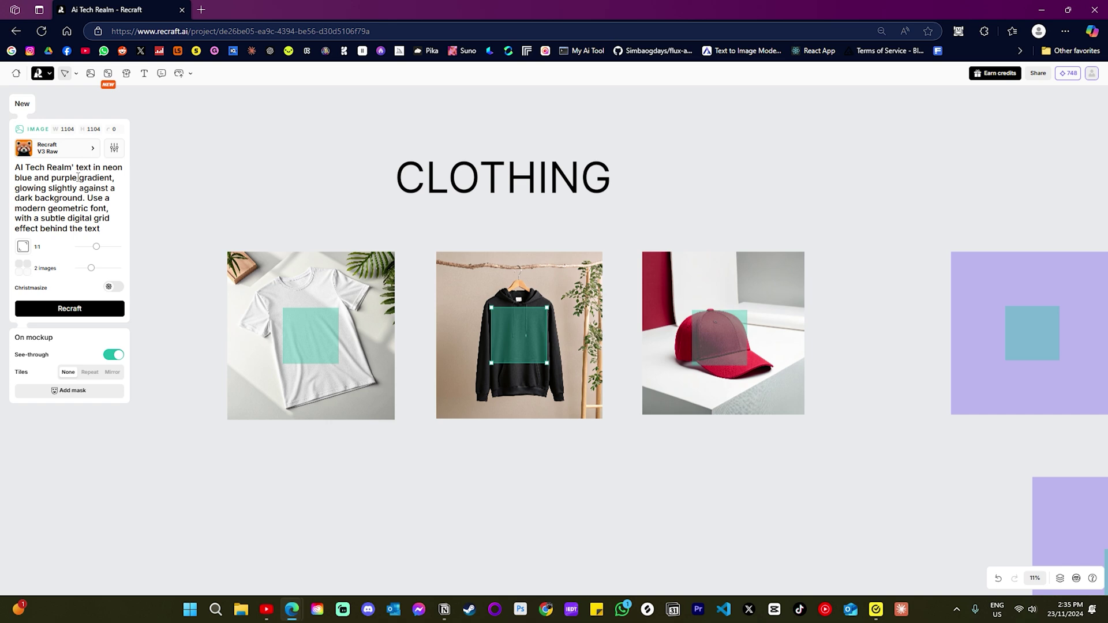
click(62, 311)
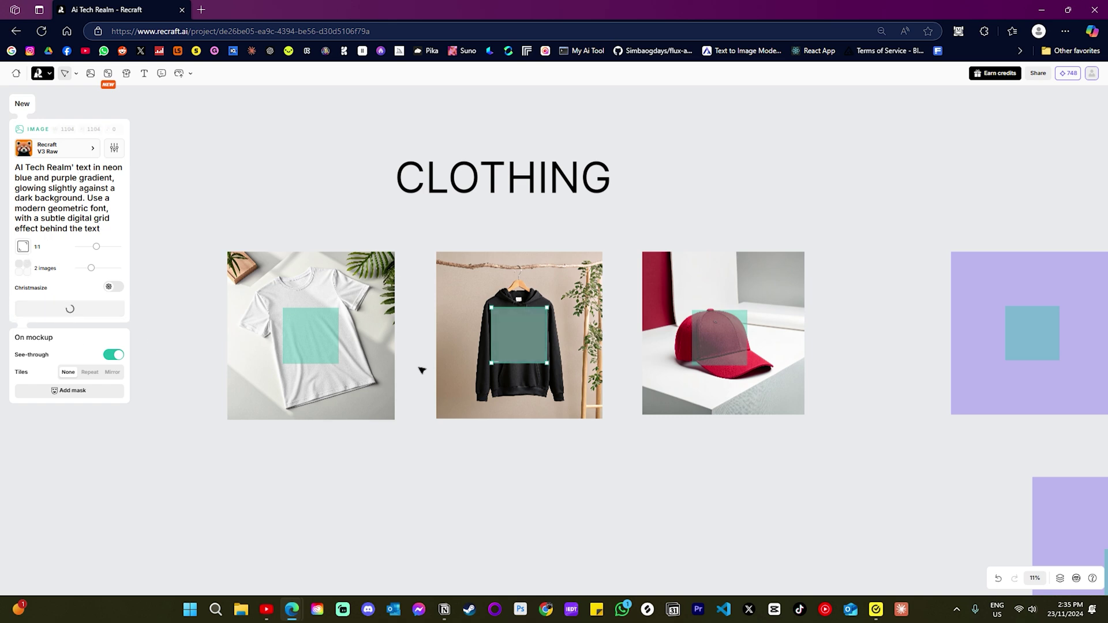
- Generate a white-lettering AI Tech Realm logo on the cap's print area
click(742, 351)
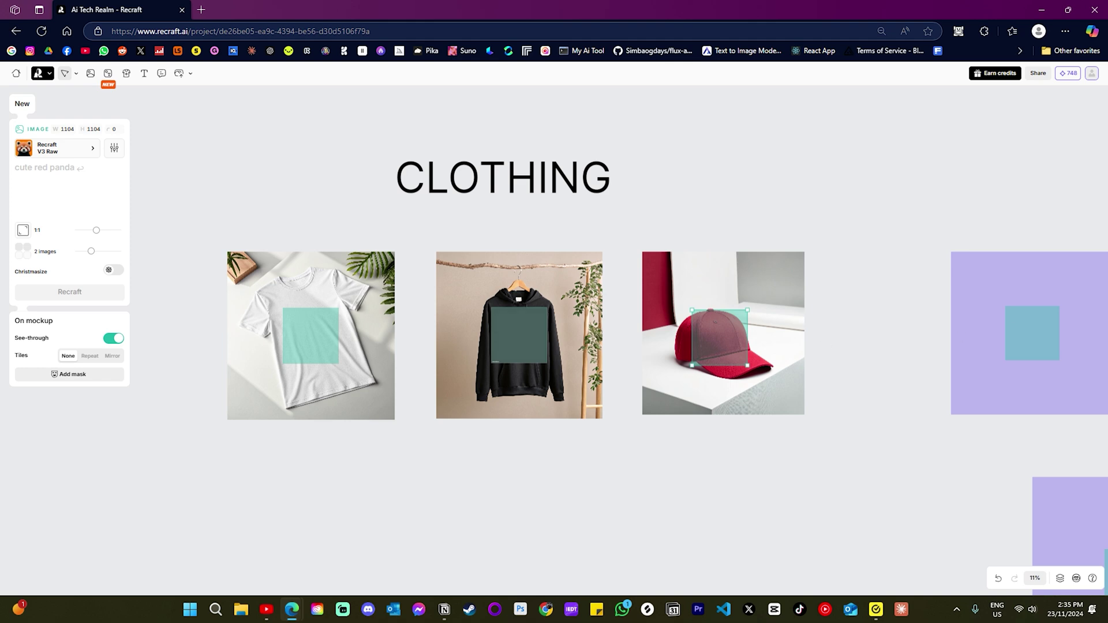
click(83, 202)
key(ctrl+v)
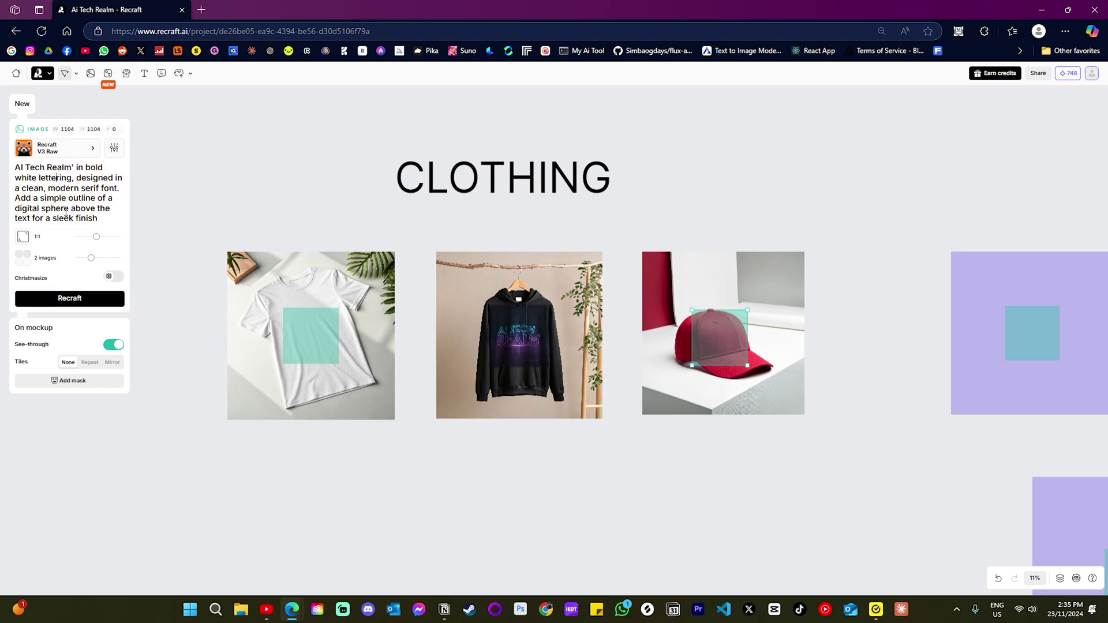
click(65, 300)
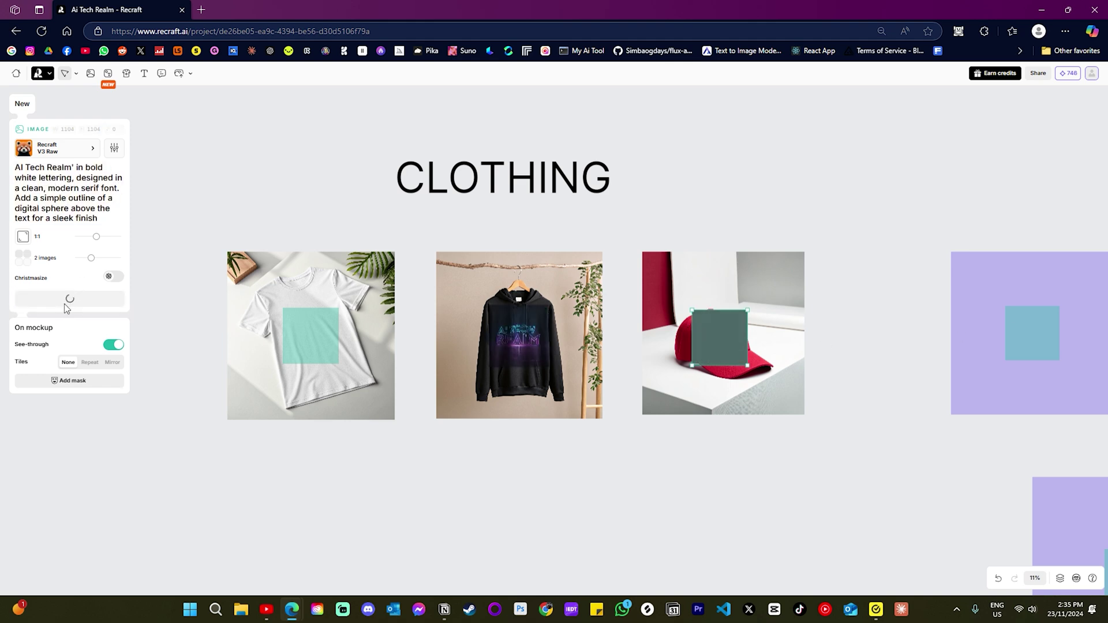
click(310, 336)
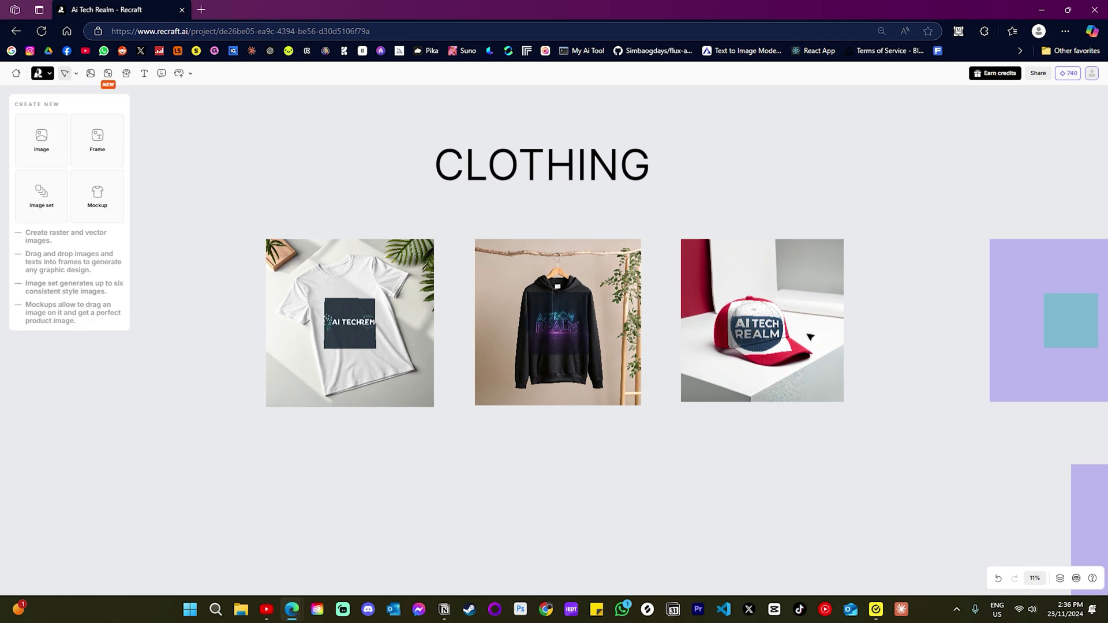
- Shrink the cap's AI Tech Realm logo to 420×420 and place it on the cap's front panel
scroll(810, 337, up, 5)
scroll(809, 331, down, 3)
click(700, 333)
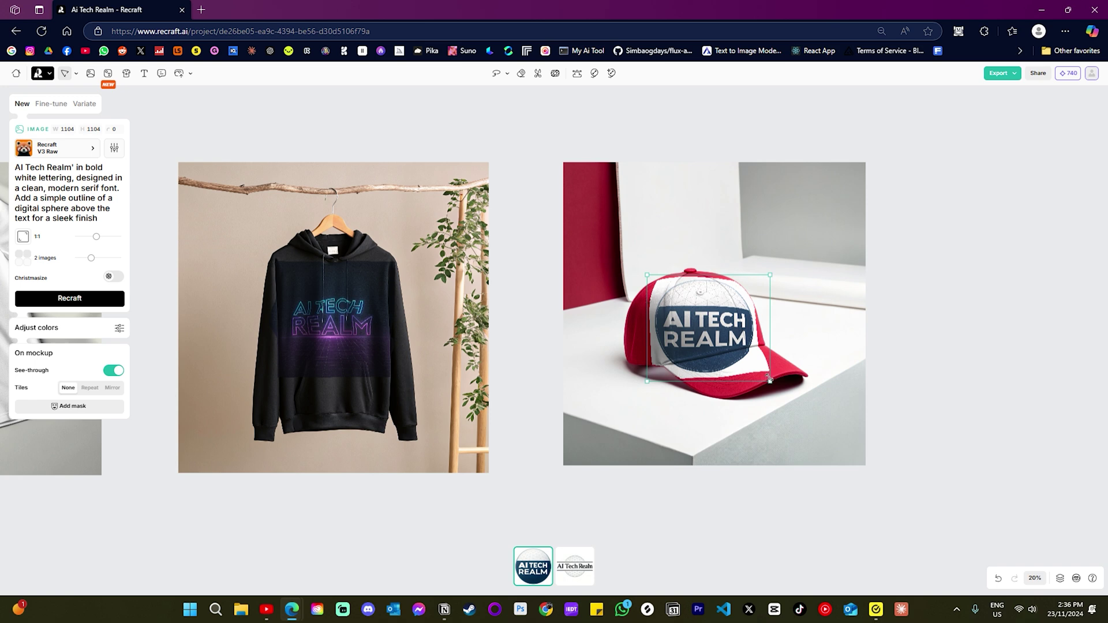
drag(770, 383, 726, 335)
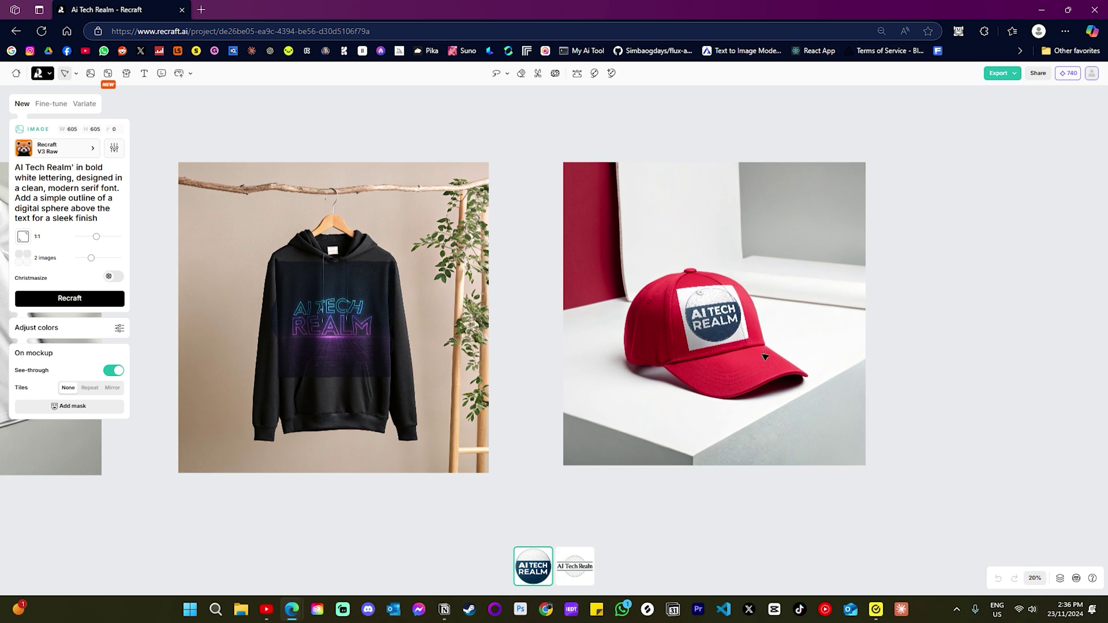
click(728, 331)
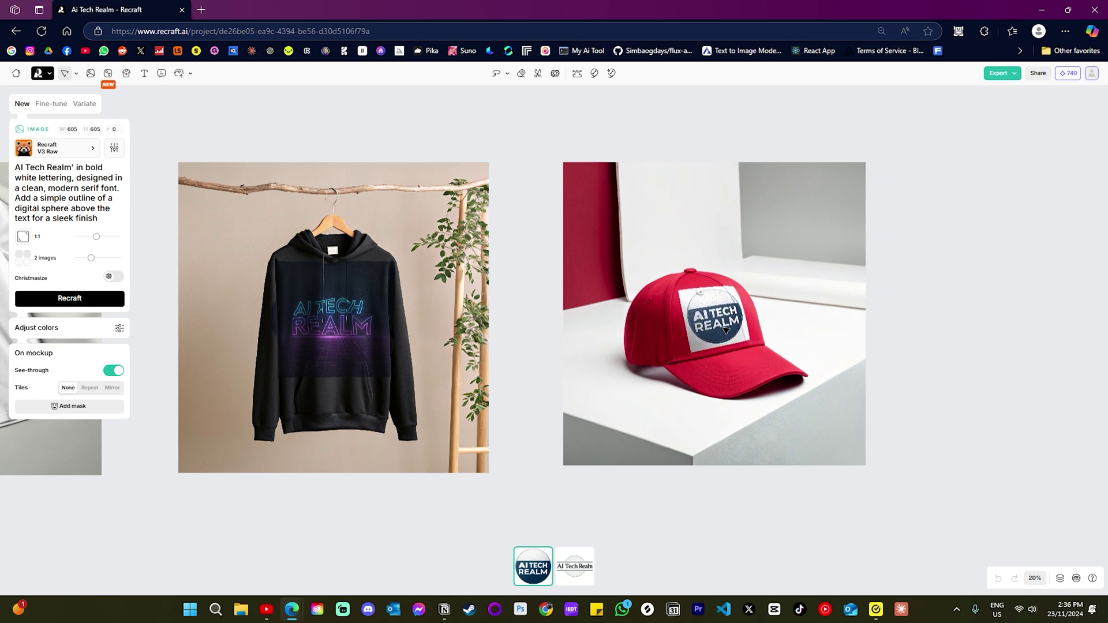
drag(754, 340, 730, 333)
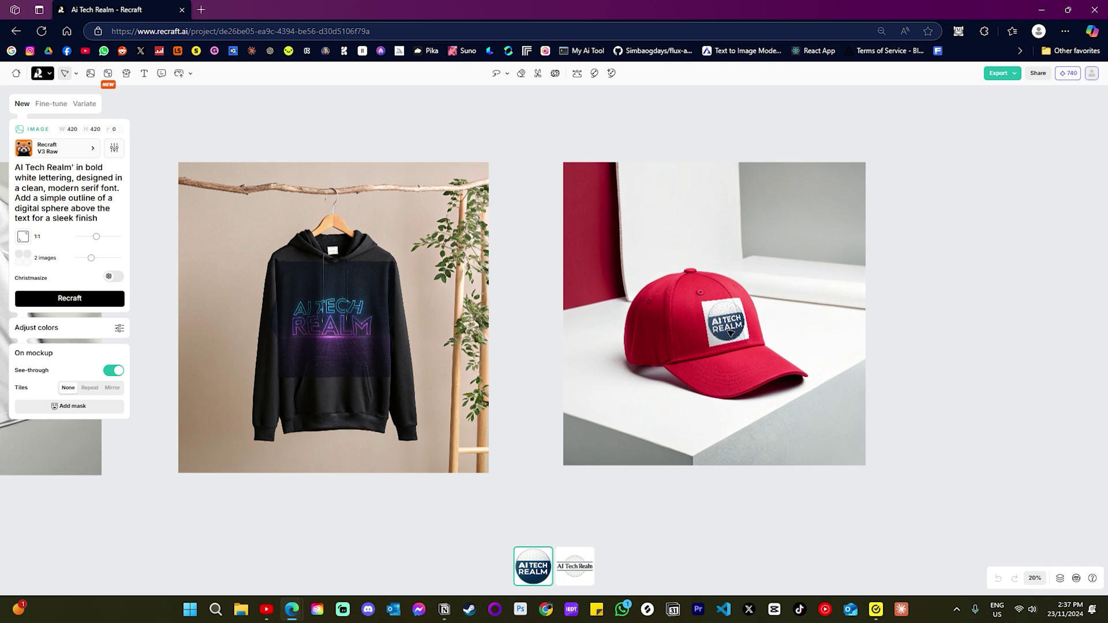
- Shrink the hoodie's neon AI Tech Realm print to 684×684 and centre it on the chest
click(904, 307)
click(487, 305)
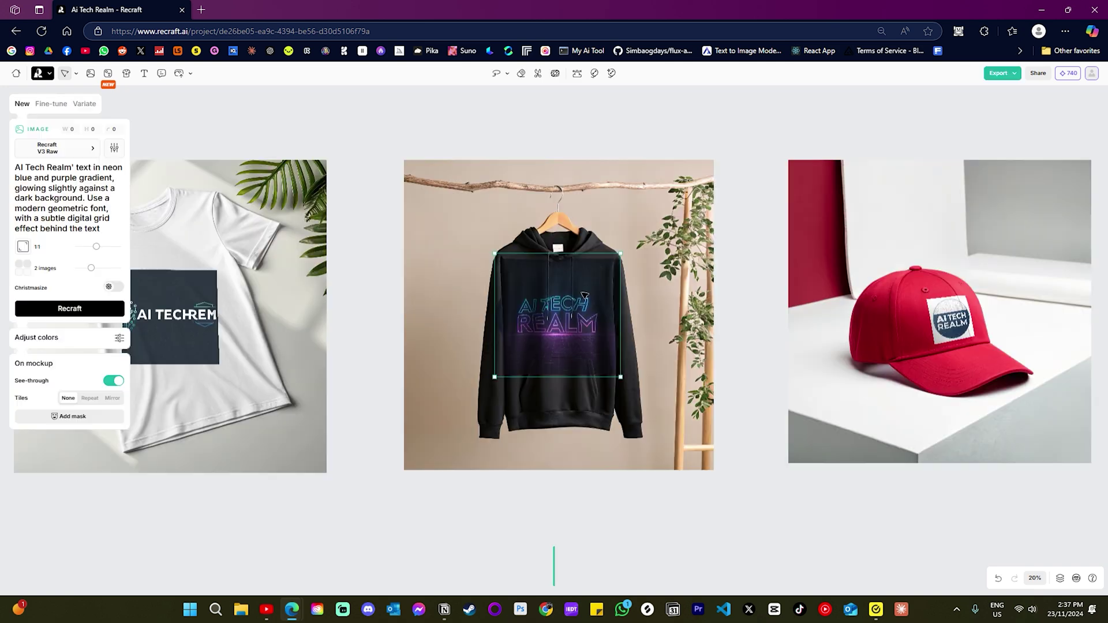
scroll(565, 289, up, 3)
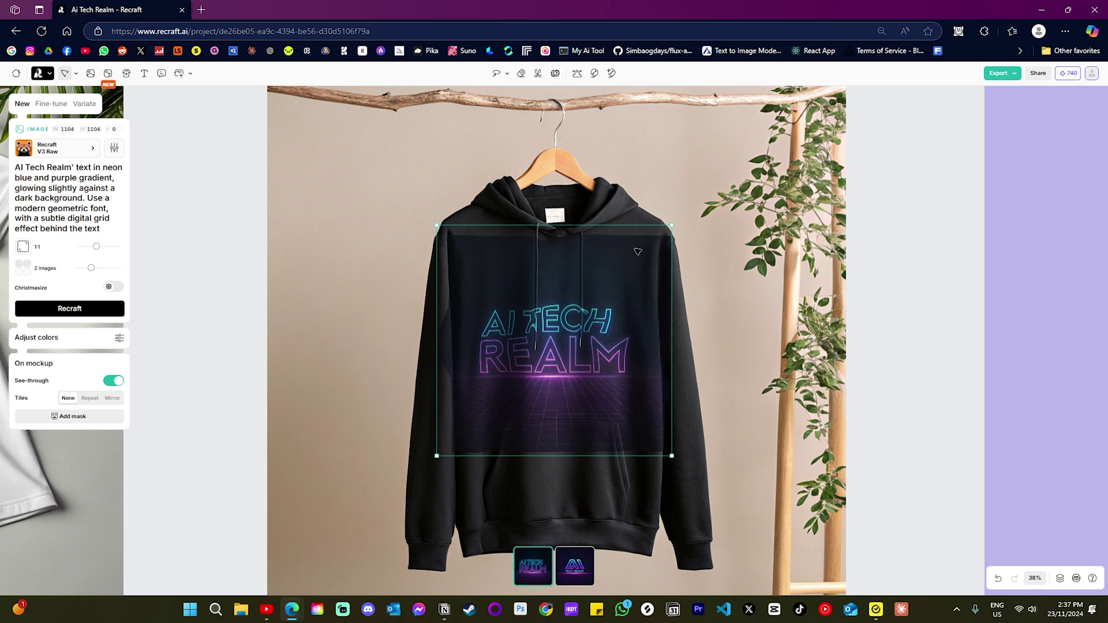
drag(669, 227, 632, 269)
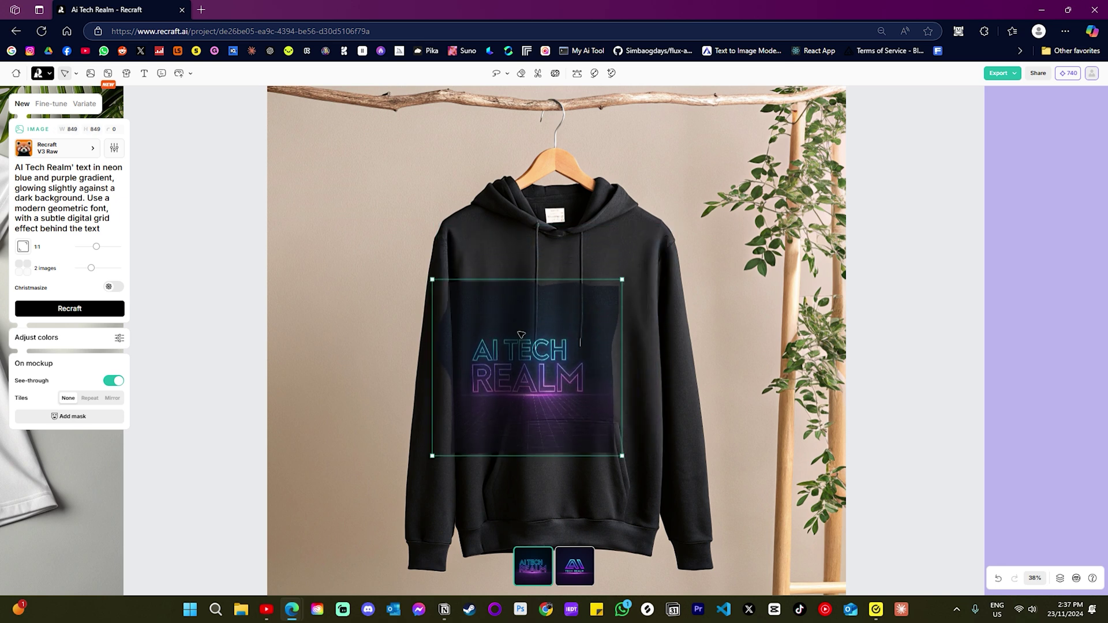
drag(514, 337, 549, 293)
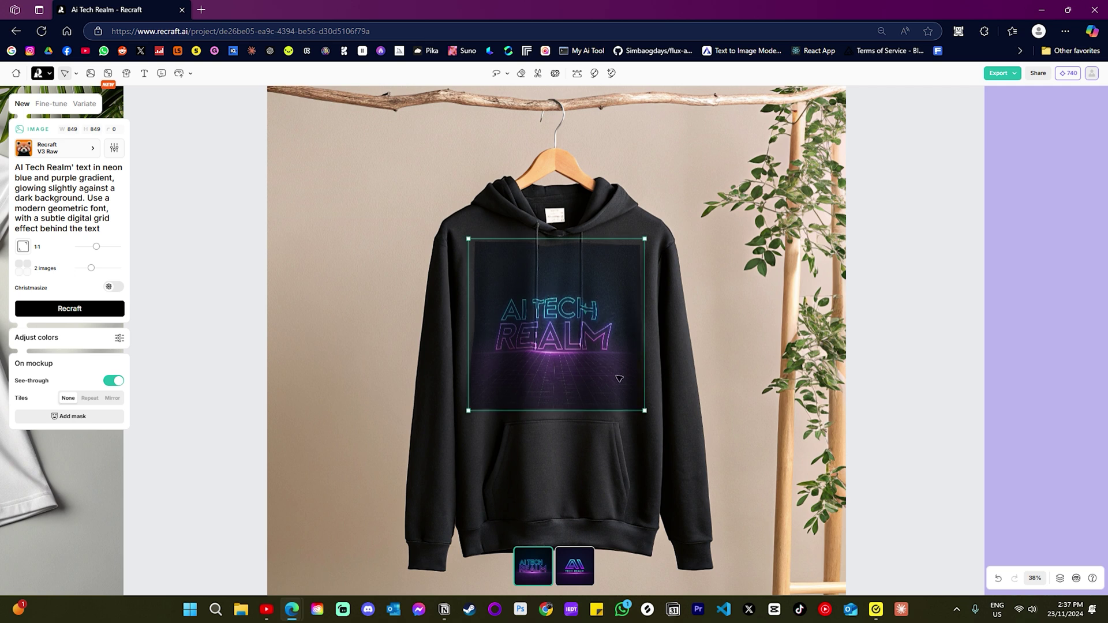
drag(643, 412, 610, 380)
drag(537, 297, 562, 313)
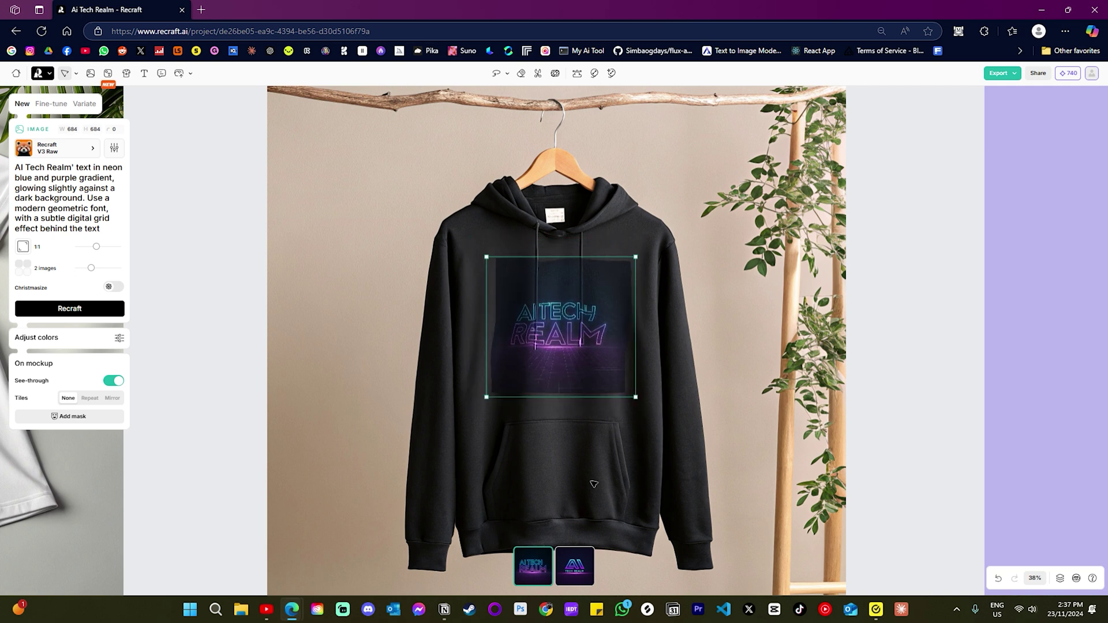
- Compare the second design variant on the hoodie, then keep the first variant
click(571, 573)
click(543, 575)
drag(219, 314, 835, 270)
- Swap the T-shirt design to the white AI TECH REALM variant, then rotate and enlarge it across the shirt front
click(474, 292)
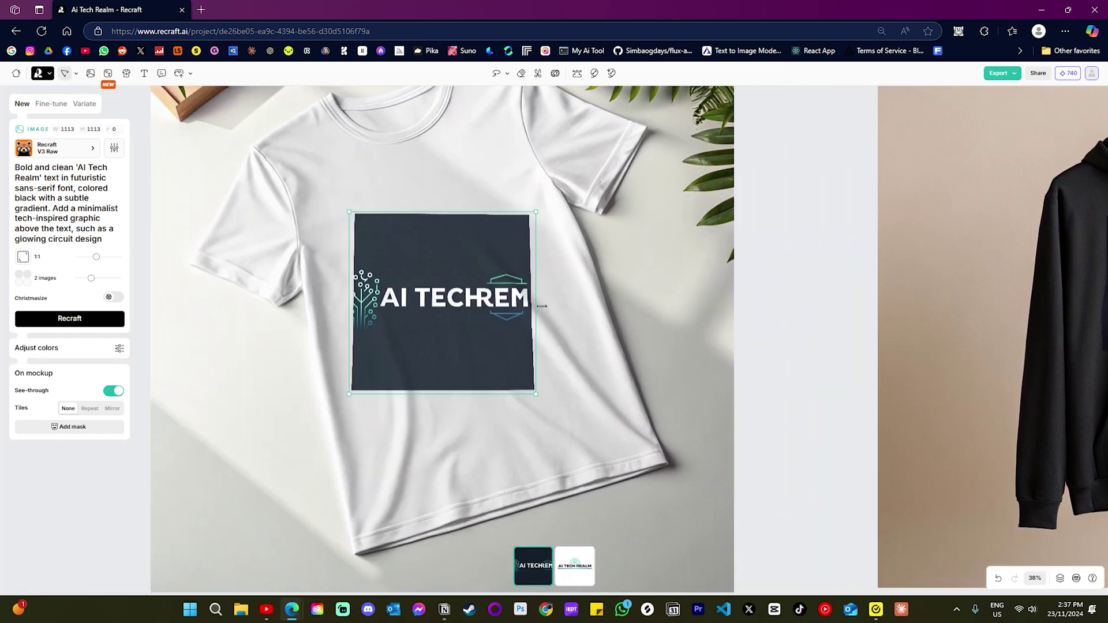
click(577, 569)
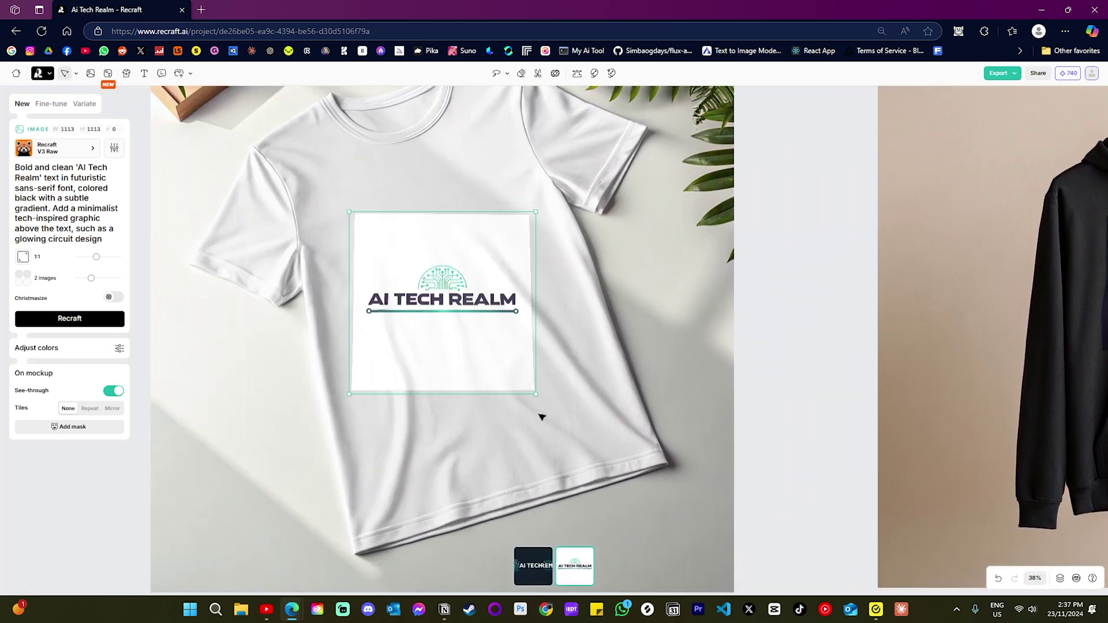
drag(541, 416, 573, 388)
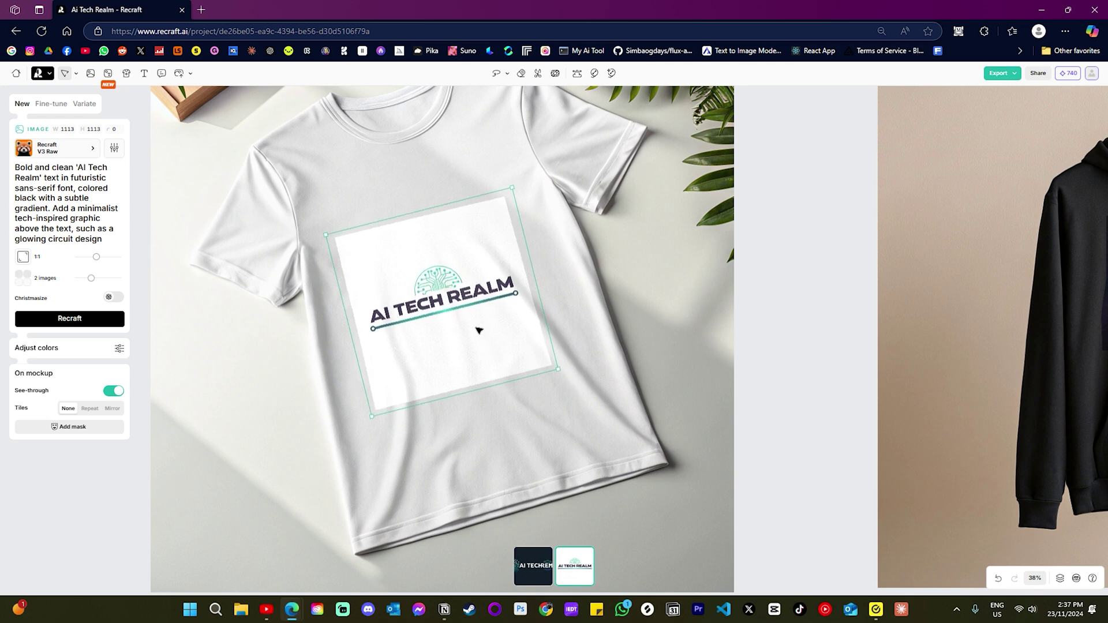
click(614, 315)
click(500, 339)
drag(558, 370, 354, 256)
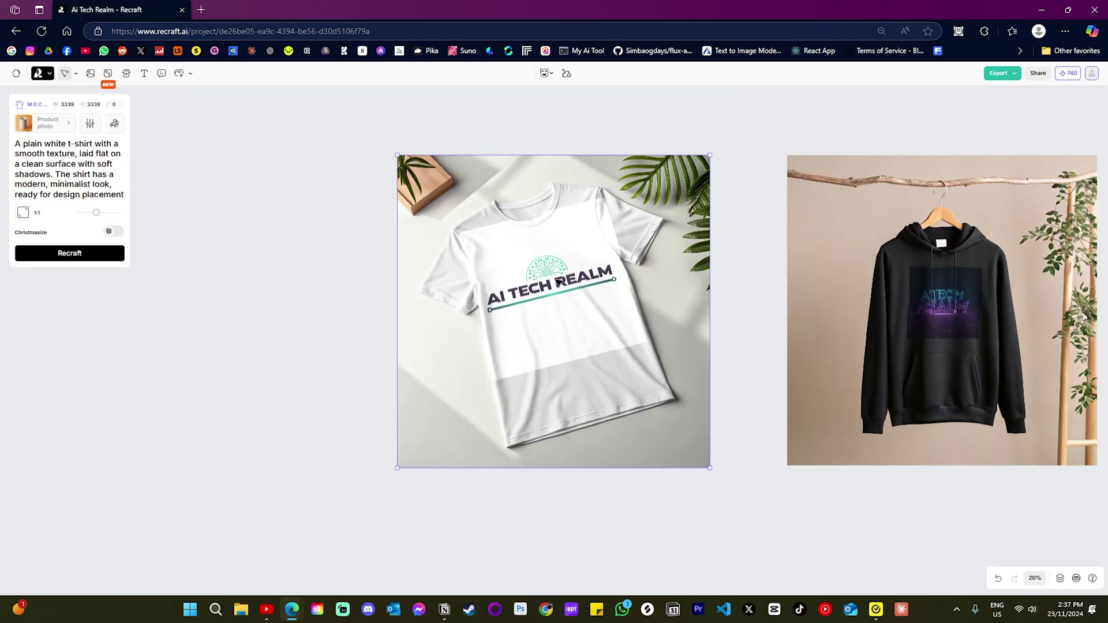
- Lower the T-shirt design's saturation in Adjust colors
double_click(558, 282)
click(637, 220)
double_click(551, 286)
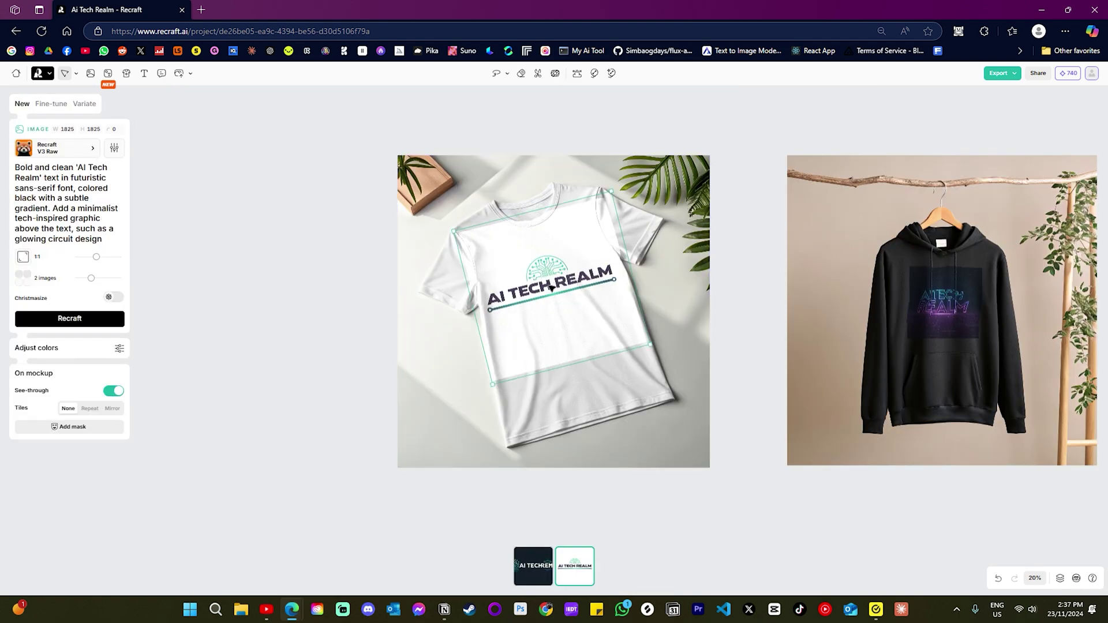
click(119, 349)
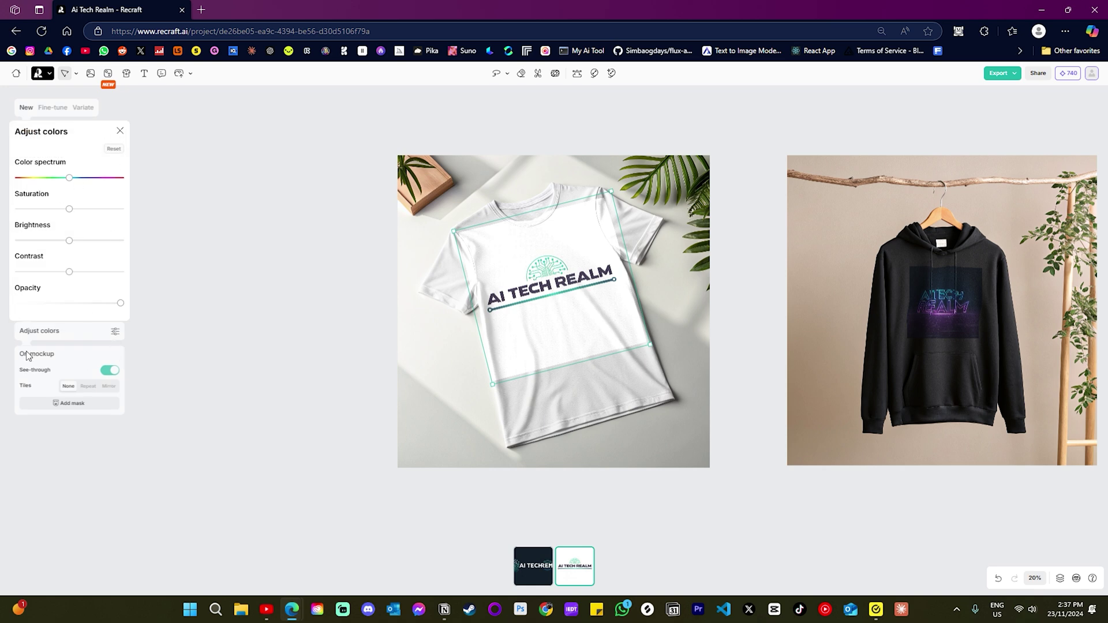
drag(70, 209, 43, 210)
click(234, 245)
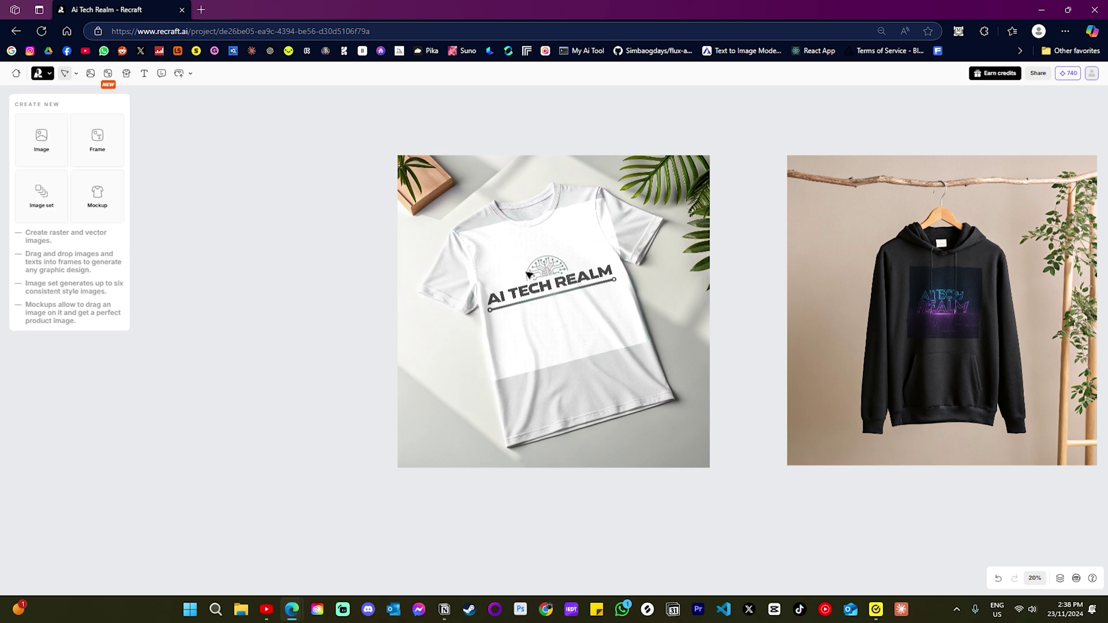
click(544, 266)
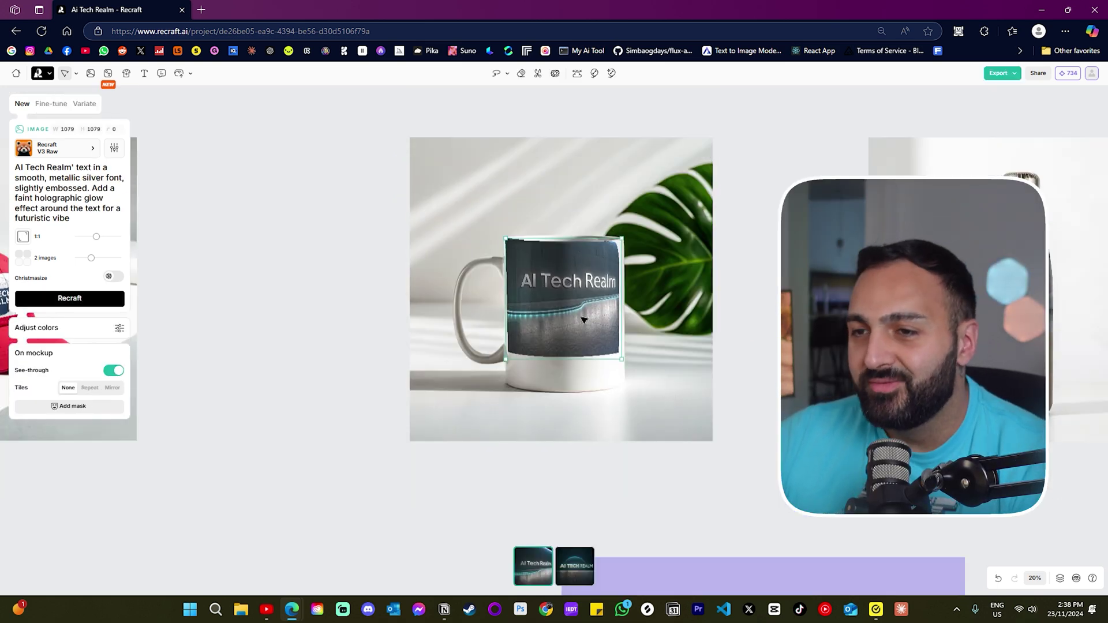
- Switch the mug to the glowing-arc variant and size it to 1240×1240 so the full name fits
click(579, 570)
drag(623, 246, 661, 254)
drag(584, 288, 568, 319)
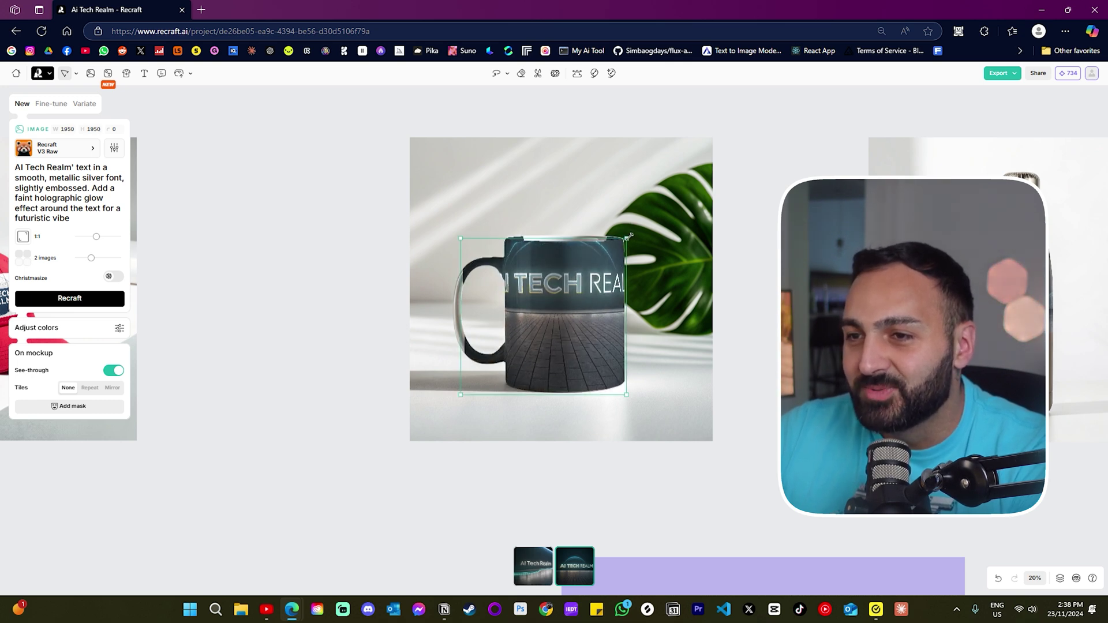
drag(630, 237, 558, 312)
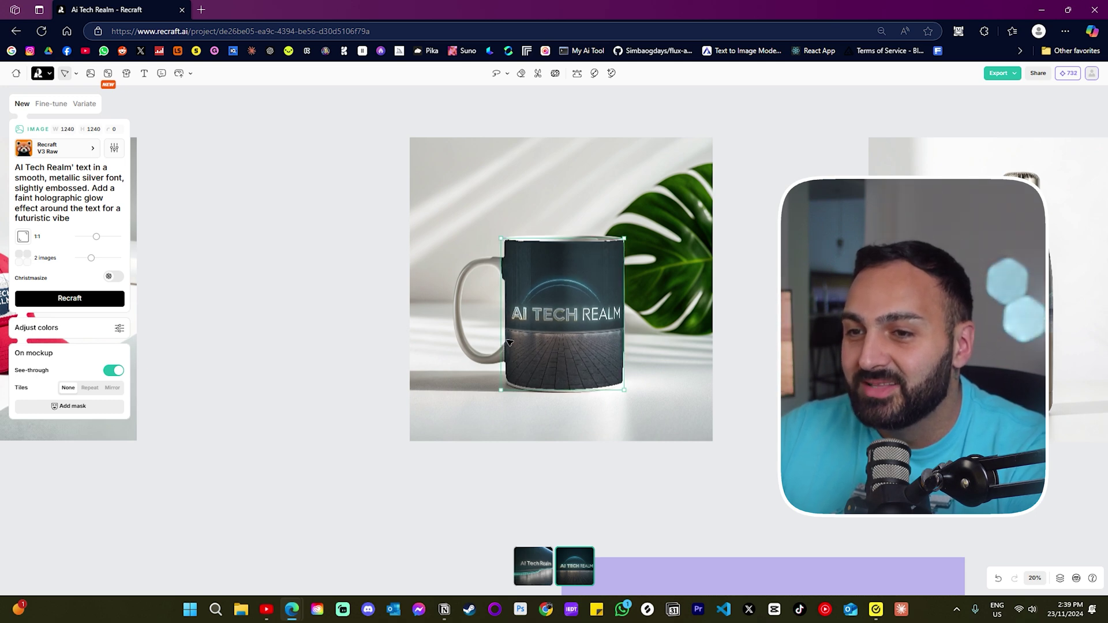
- Move the water bottle's print lower, enlarge it and shift it slightly left
click(493, 247)
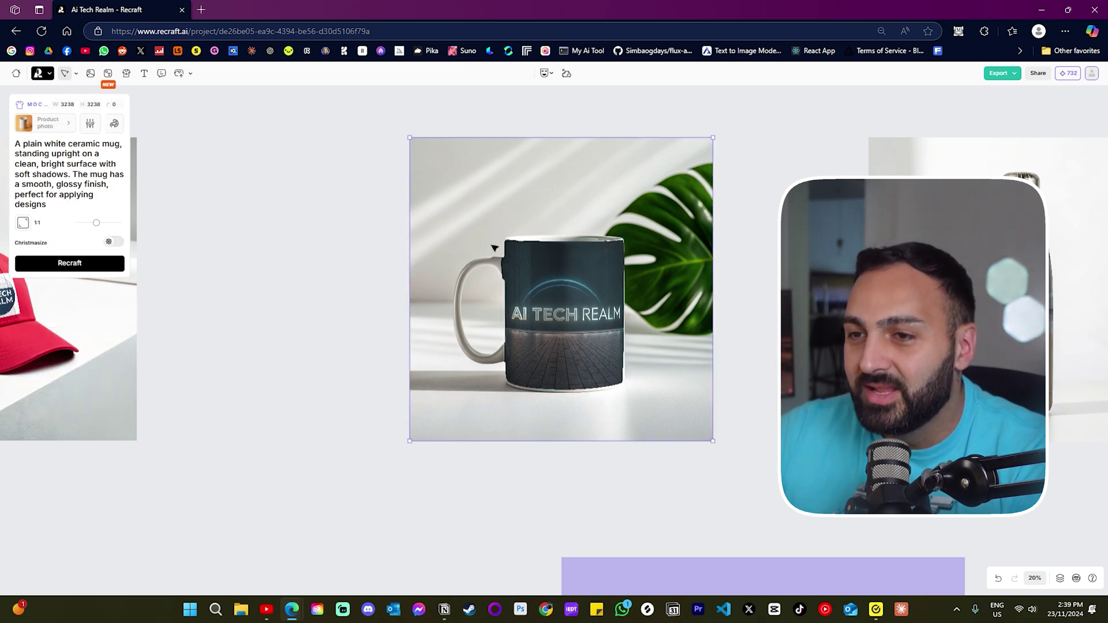
scroll(501, 253, up, 5)
scroll(672, 213, down, 8)
scroll(739, 238, up, 3)
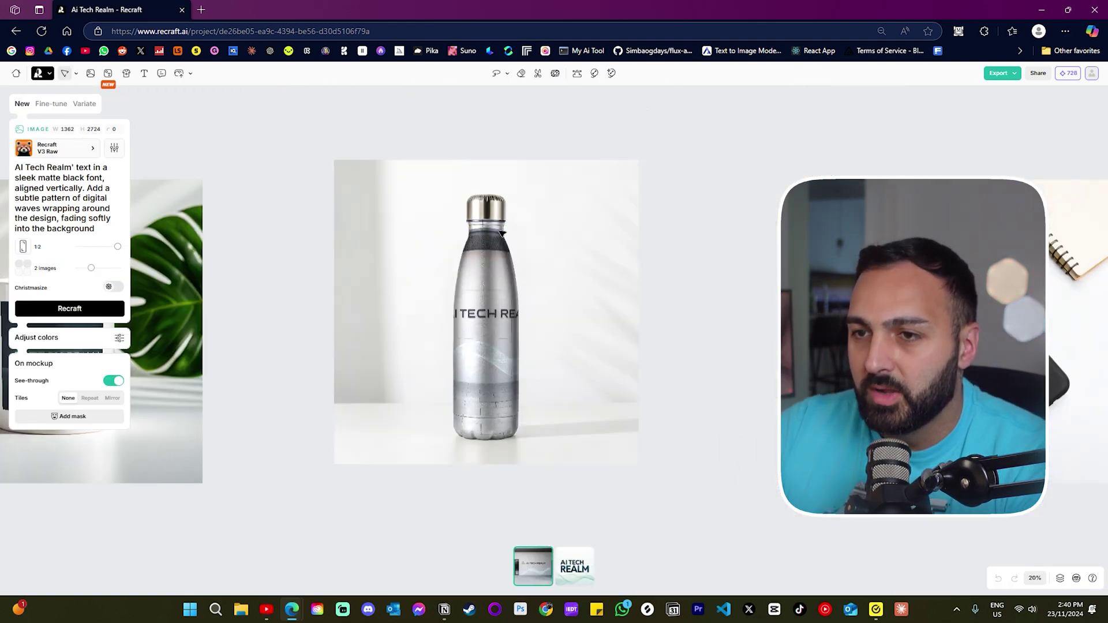
drag(486, 315, 484, 340)
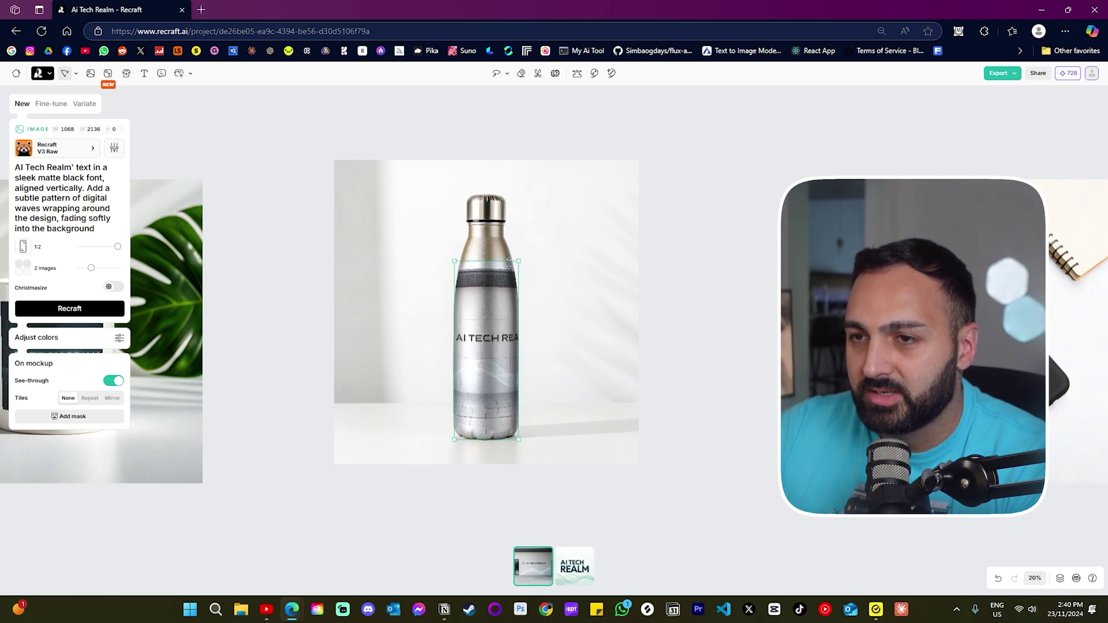
drag(518, 264, 530, 226)
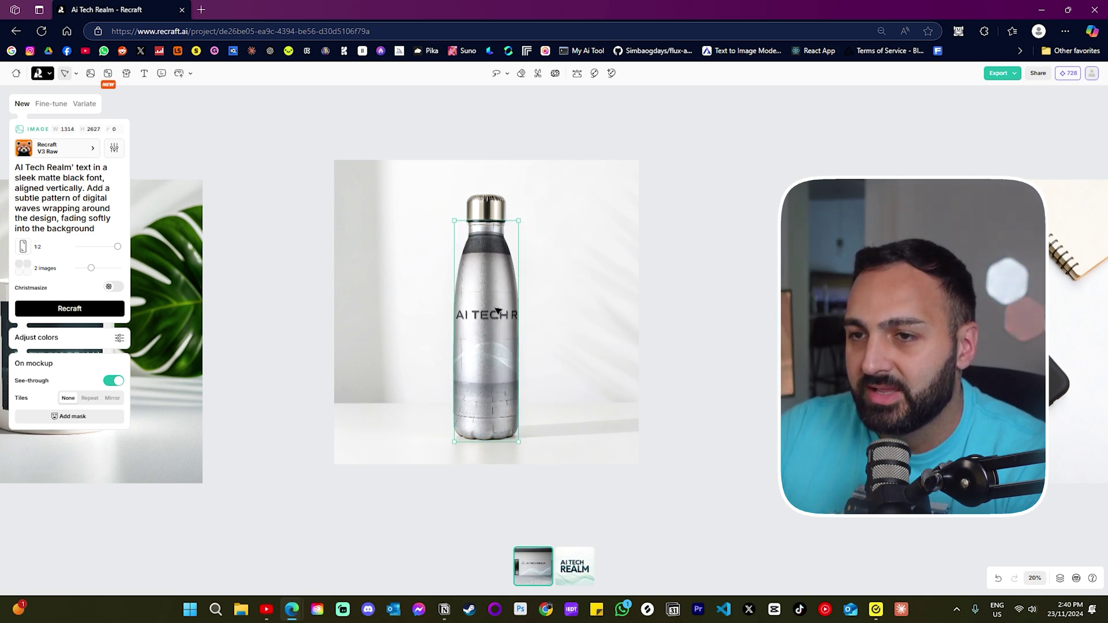
drag(501, 314, 491, 315)
click(756, 296)
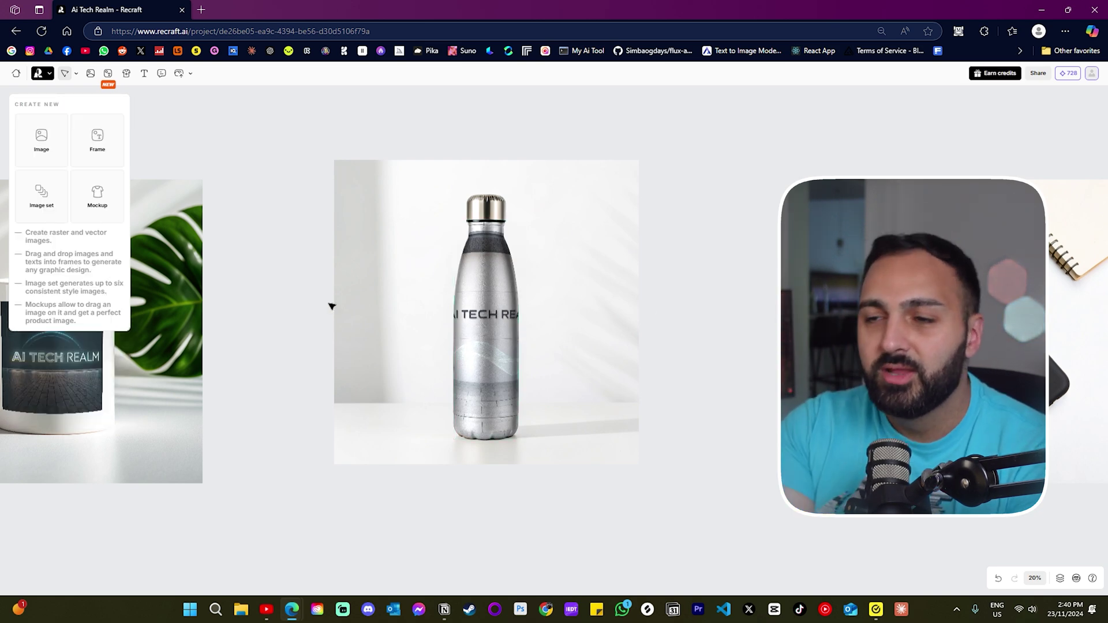
- Swap in the black AI TECH REALM variant with digital waves and scale it to 994×1989
click(504, 389)
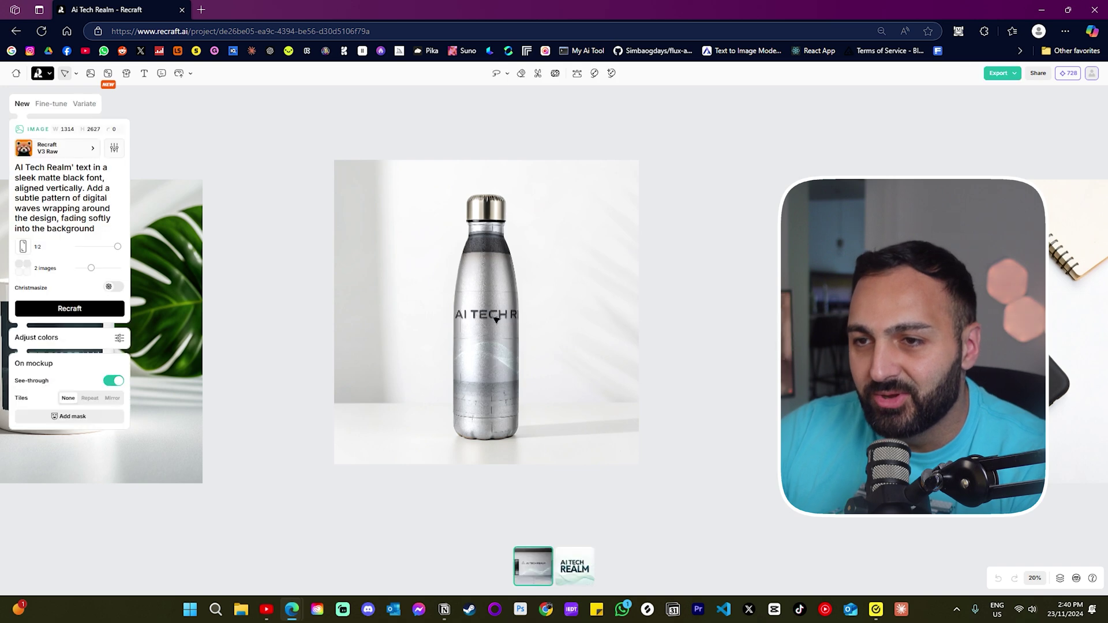
click(577, 572)
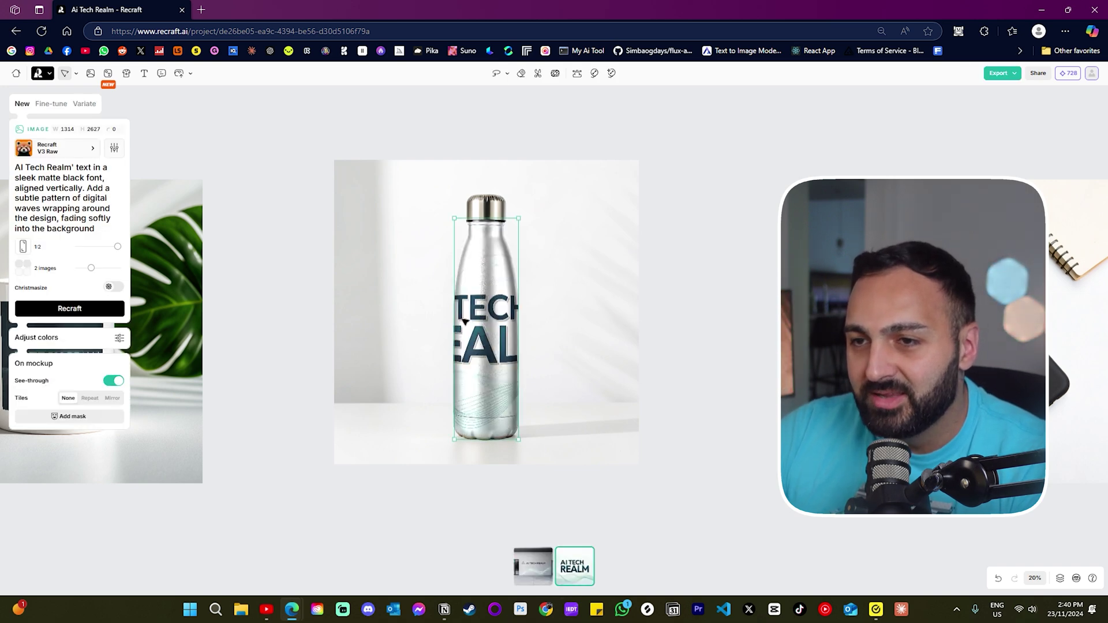
drag(521, 220, 498, 299)
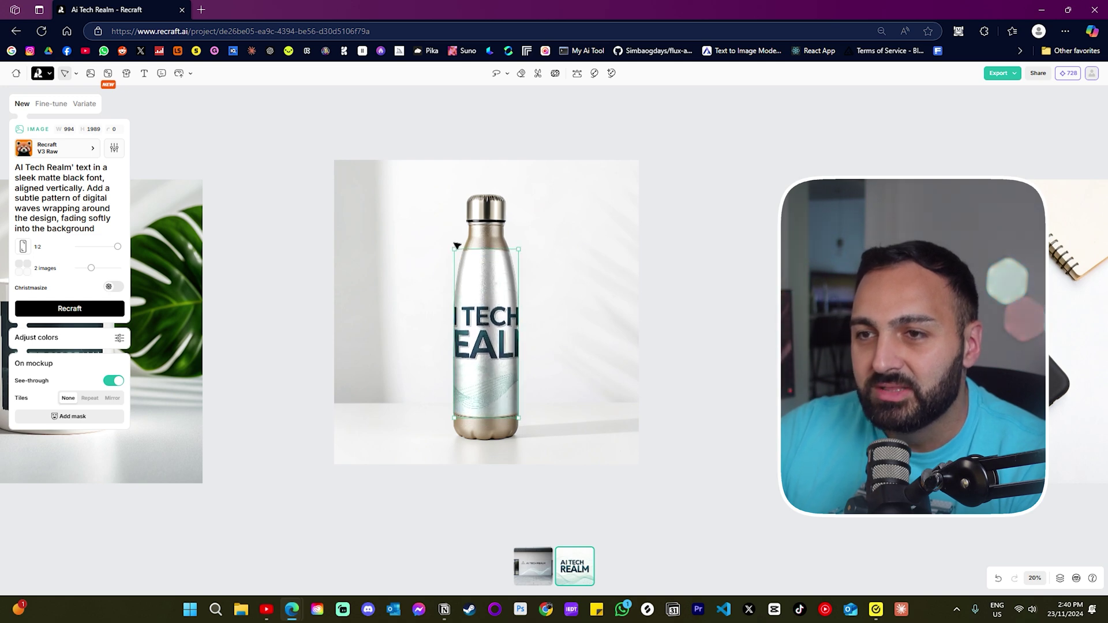
click(674, 281)
scroll(757, 302, right, 8)
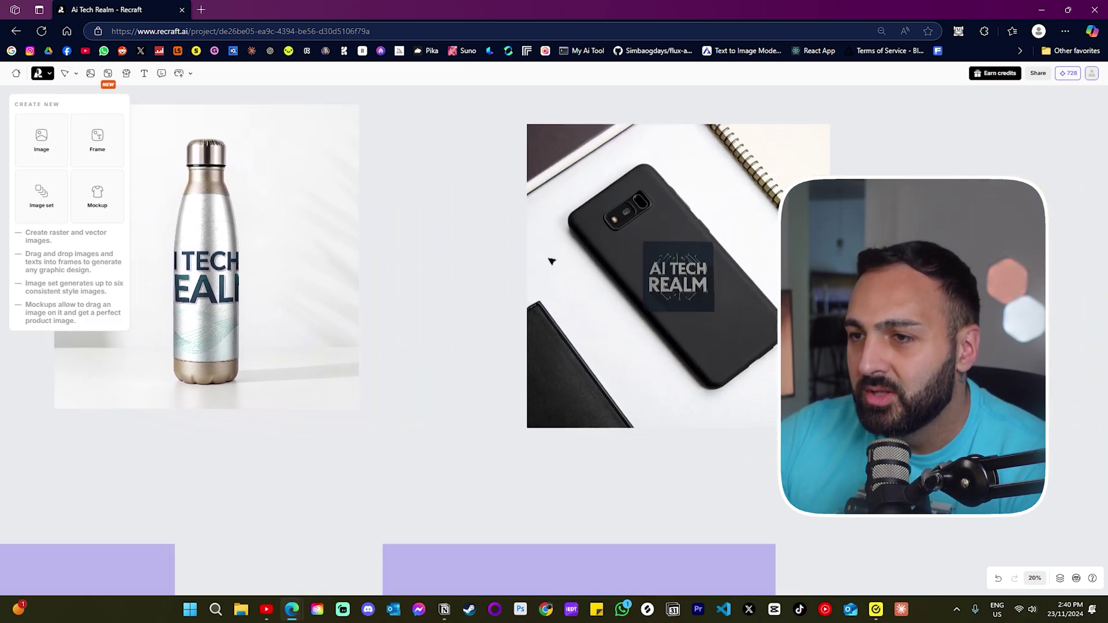
- Keep the first phone case variant and rotate it to align with the tilted phone, at 1268×1268
click(583, 297)
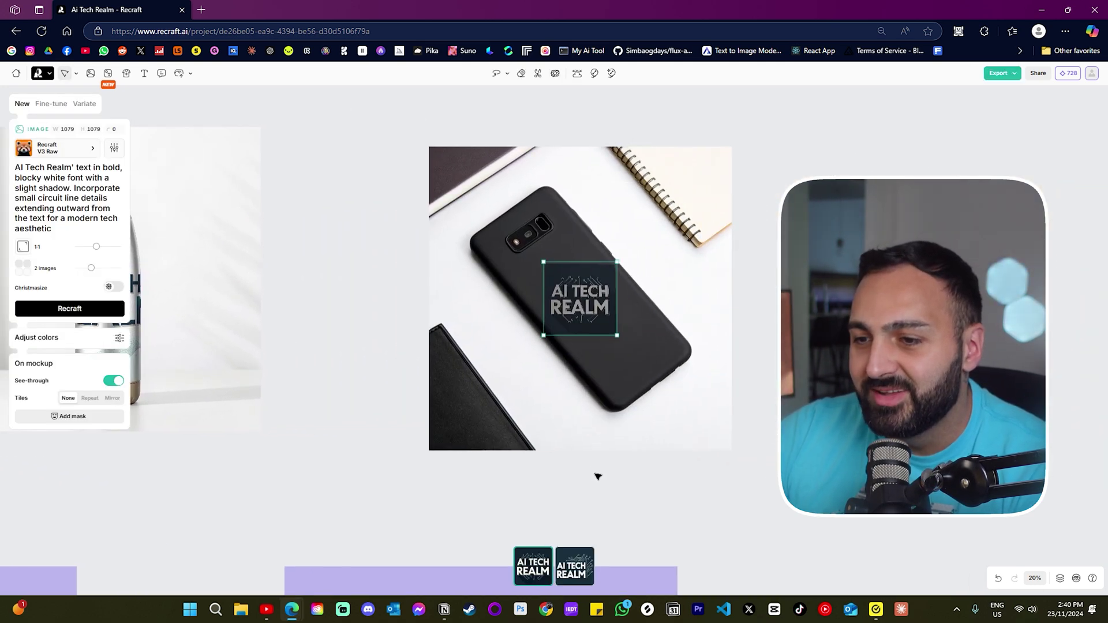
click(576, 563)
click(529, 569)
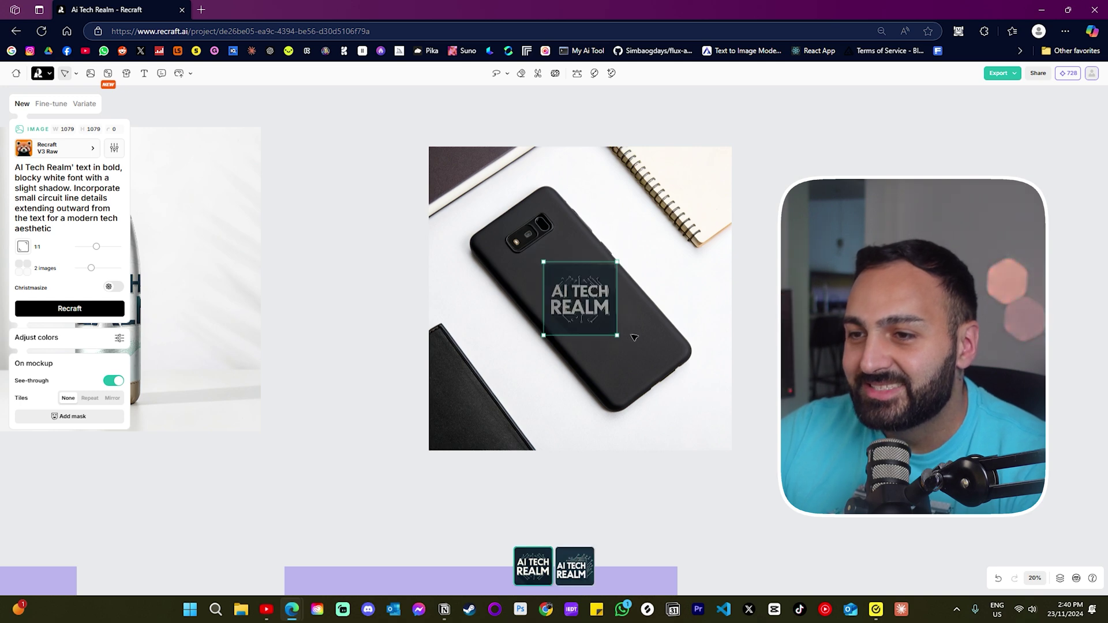
drag(635, 338, 639, 296)
click(563, 316)
click(587, 296)
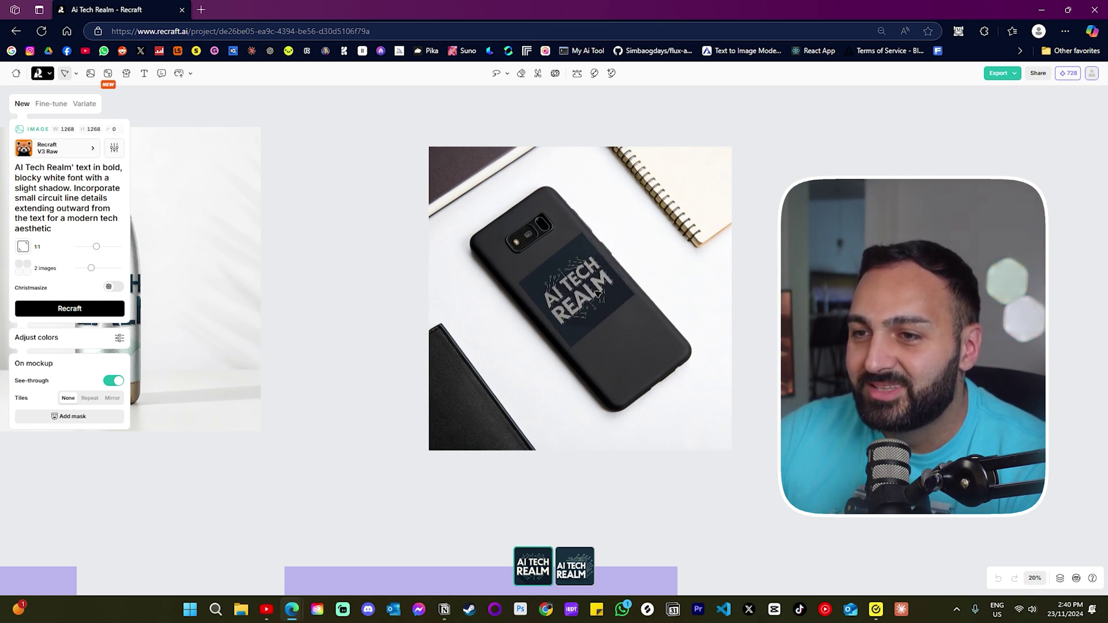
click(600, 295)
click(650, 305)
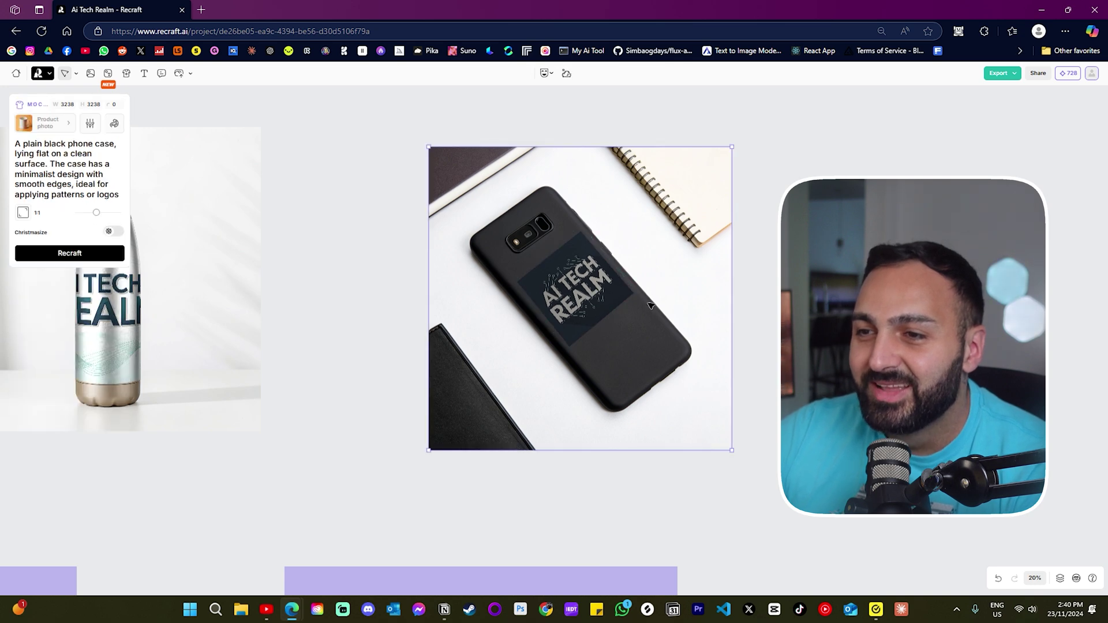
click(278, 335)
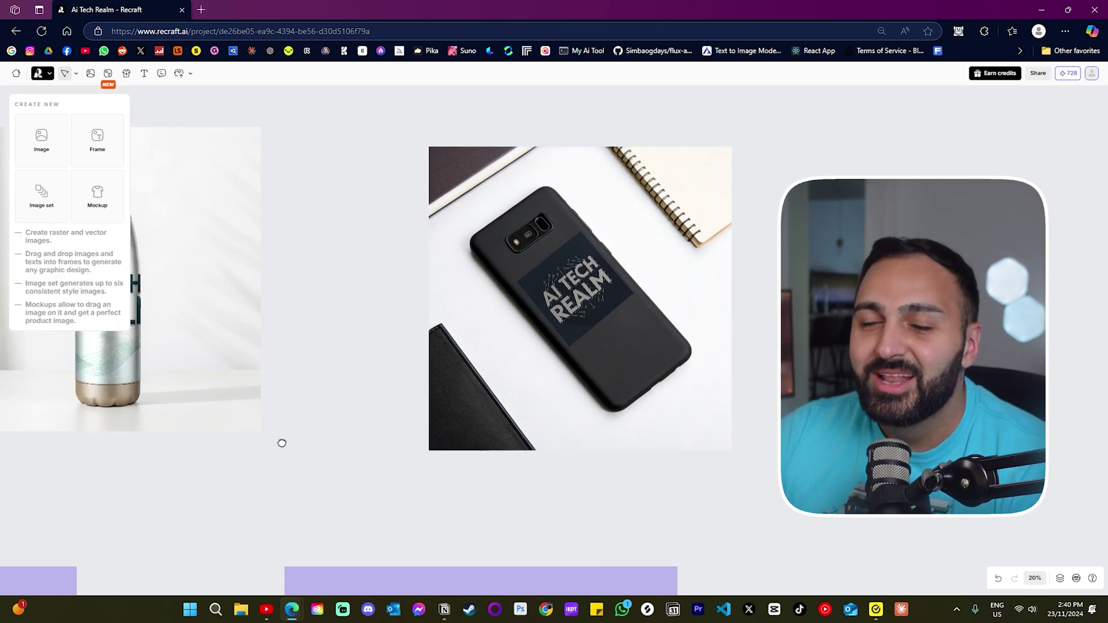
drag(282, 443, 574, 243)
drag(246, 475, 519, 343)
- Keep the leaf-framed variant and enlarge the tote bag print to 2637×2637, repositioned on the bag
click(450, 411)
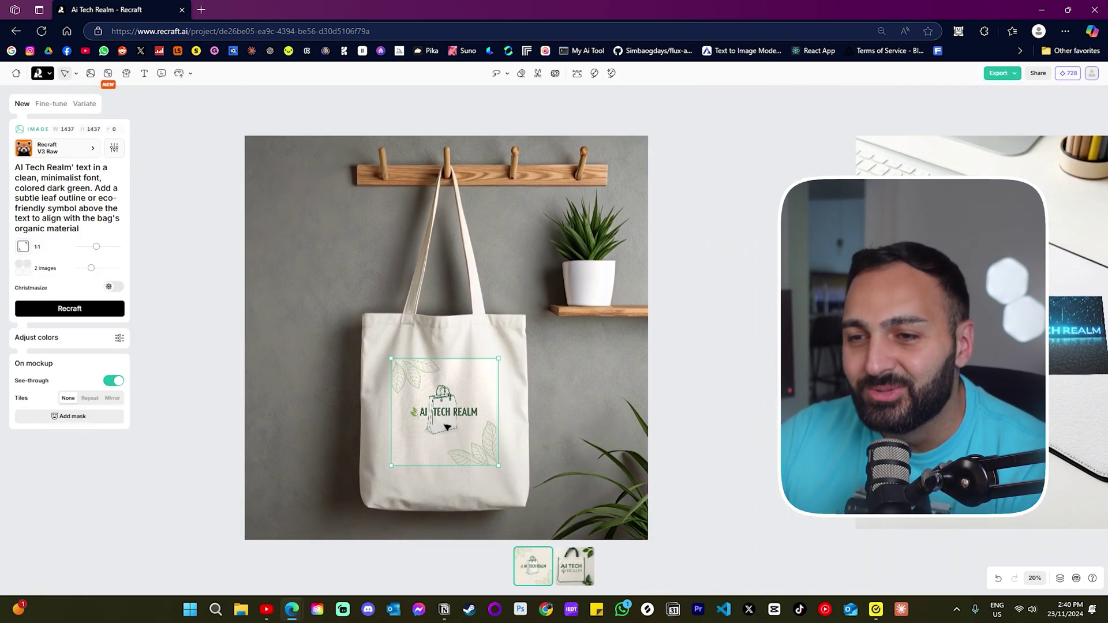
click(574, 569)
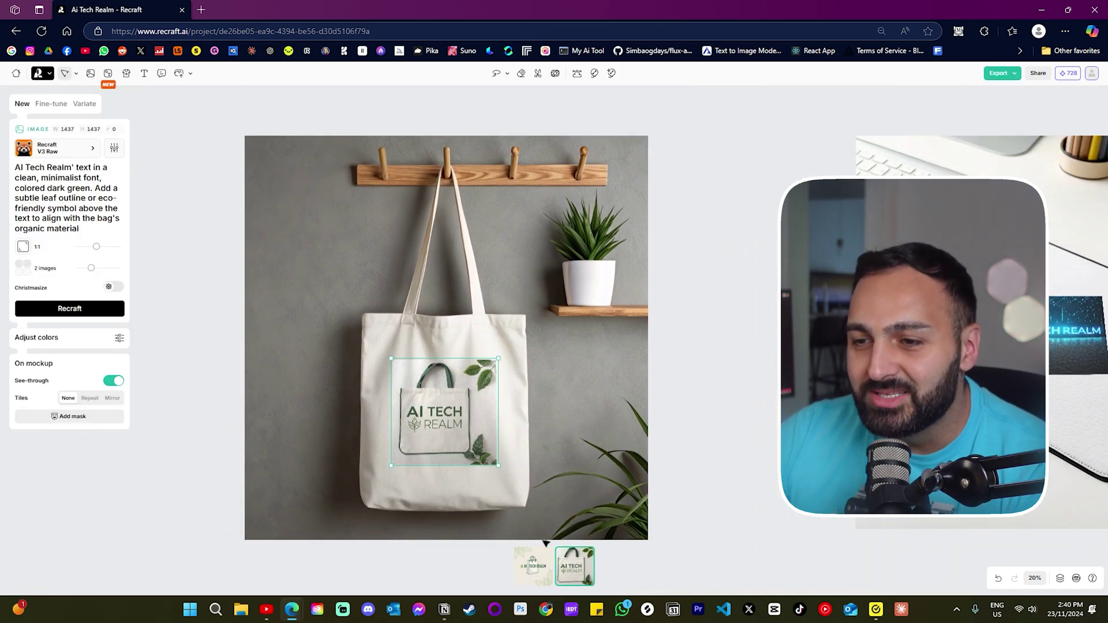
click(531, 570)
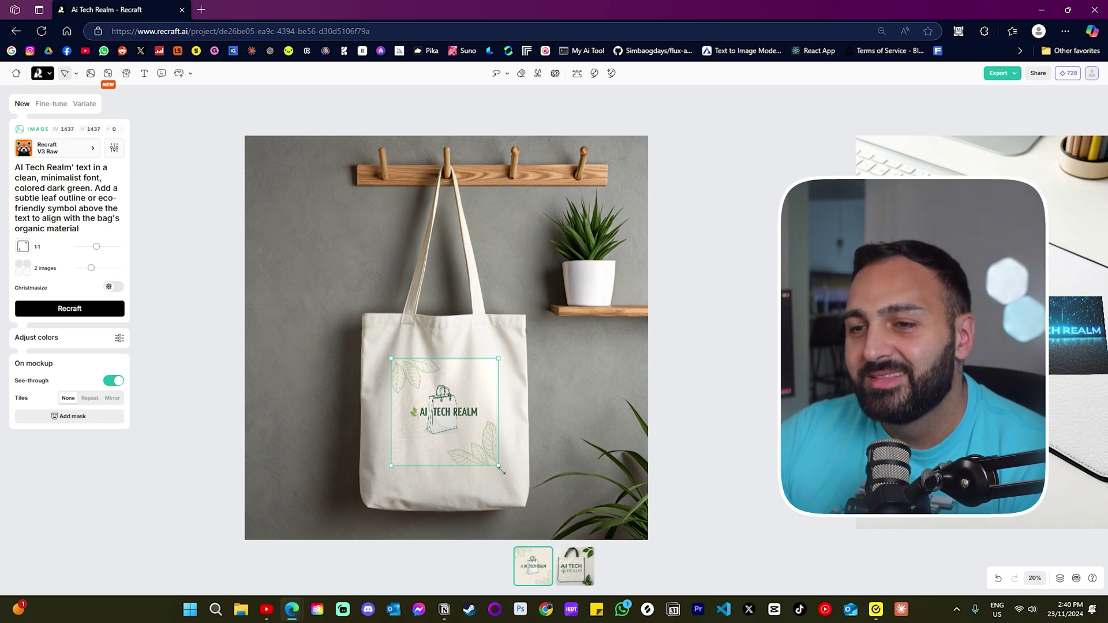
drag(501, 468, 435, 418)
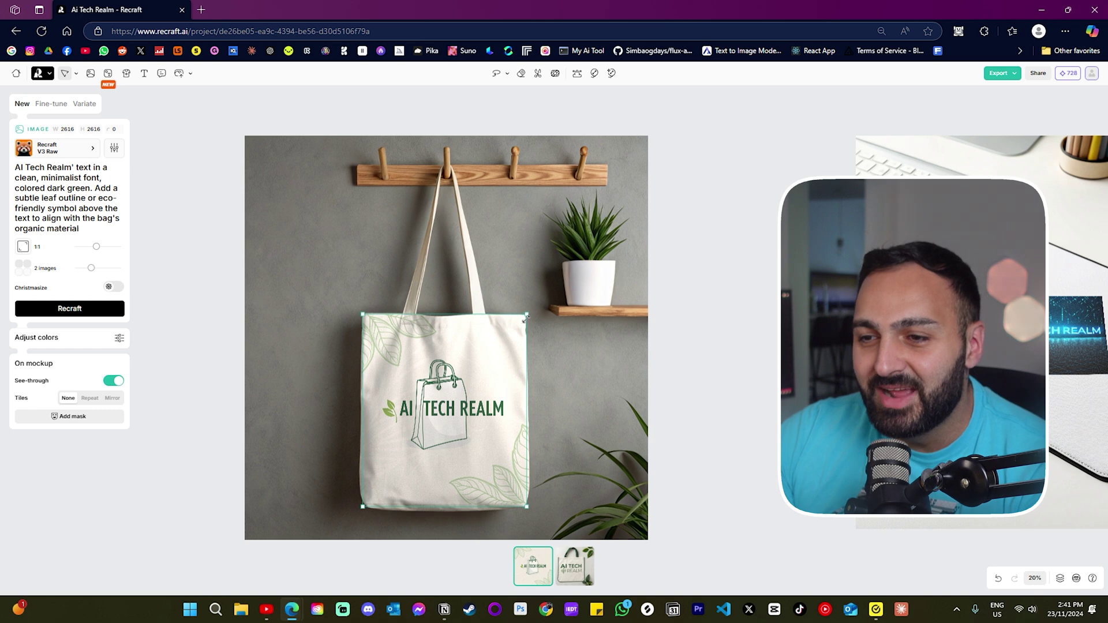
drag(525, 319, 527, 318)
drag(470, 385, 467, 388)
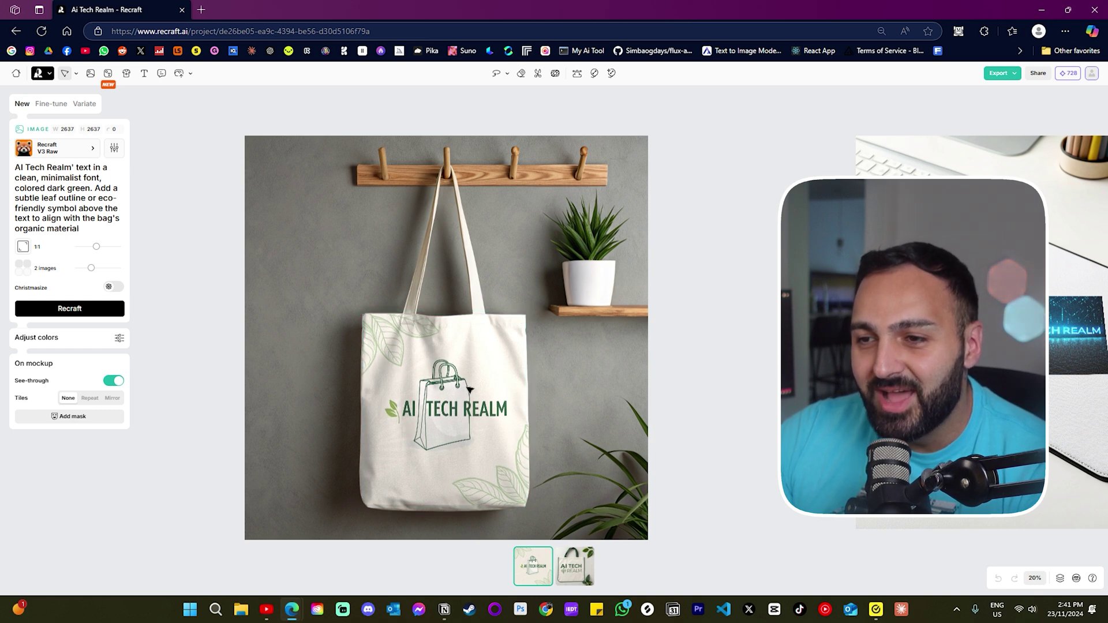
click(745, 399)
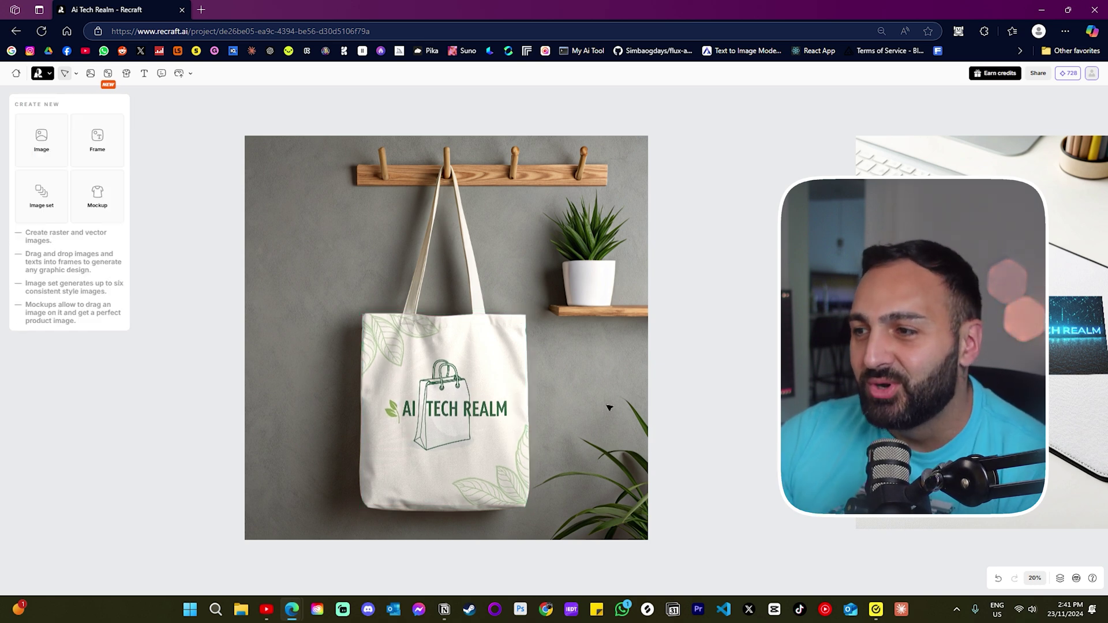
scroll(606, 409, right, 8)
- Rotate the mousepad's AI TECH REALM design to the pad's angle and enlarge it to cover the pad
click(566, 333)
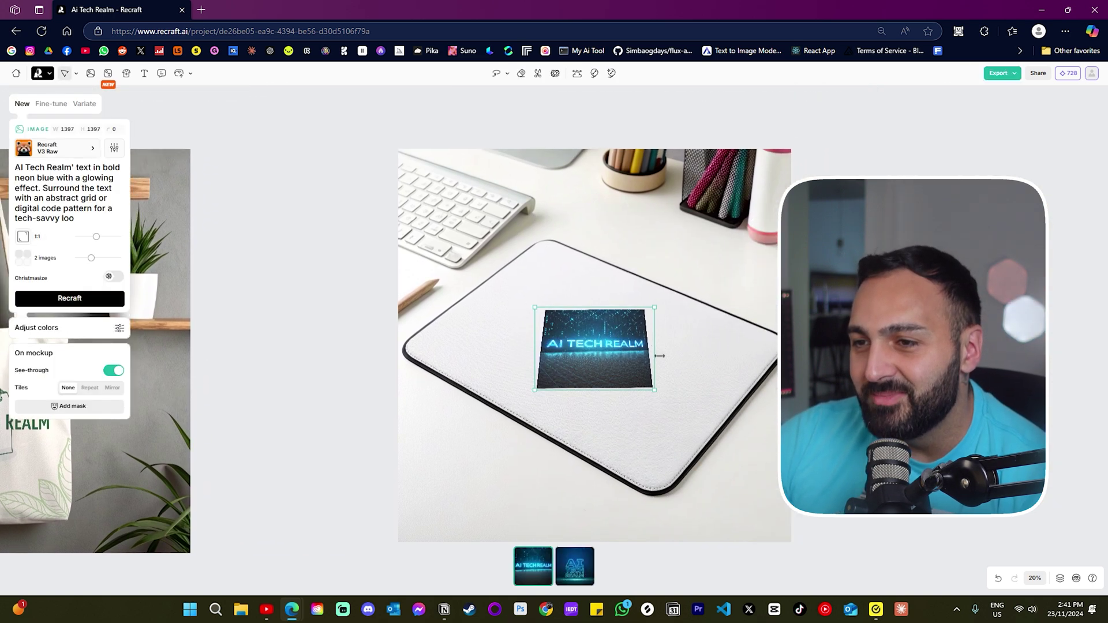
drag(664, 392, 765, 537)
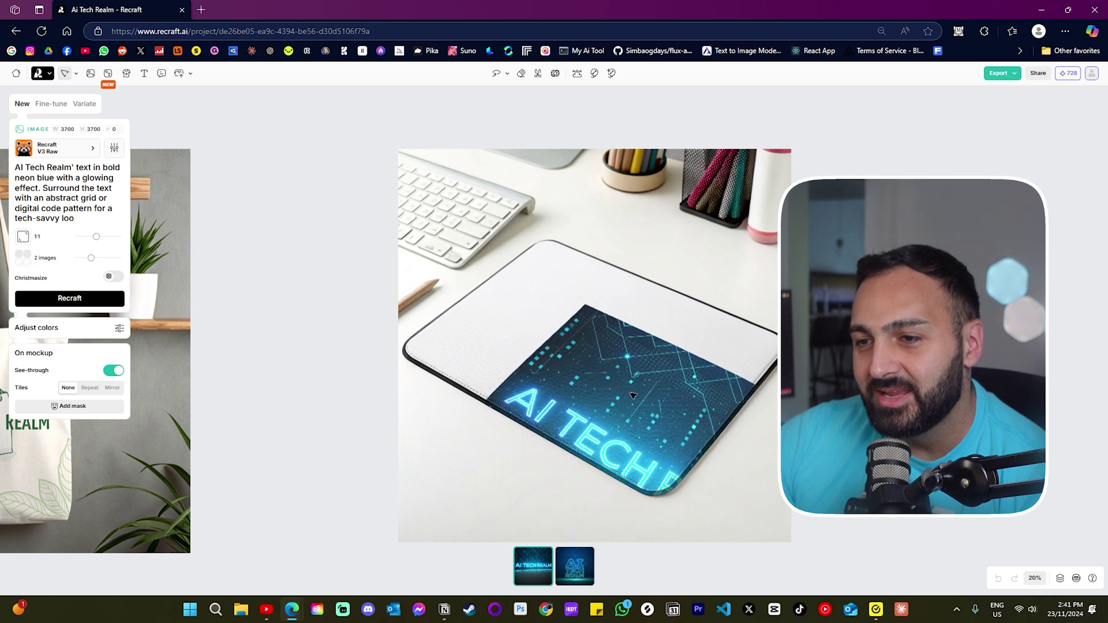
drag(665, 460, 632, 358)
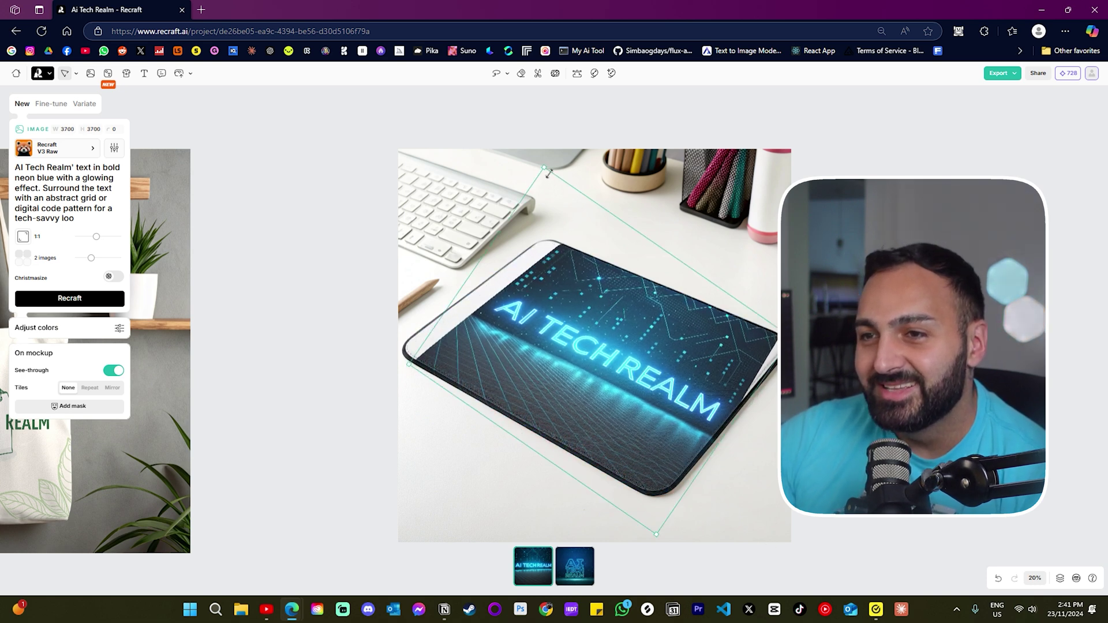
drag(545, 167, 530, 145)
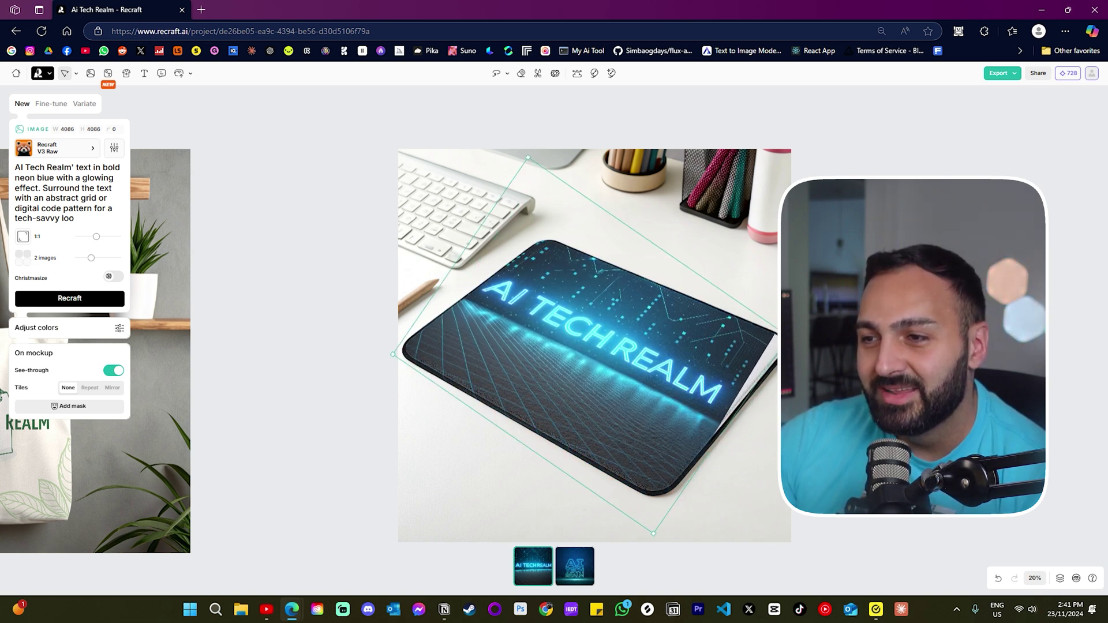
drag(789, 336, 814, 336)
drag(687, 352, 678, 356)
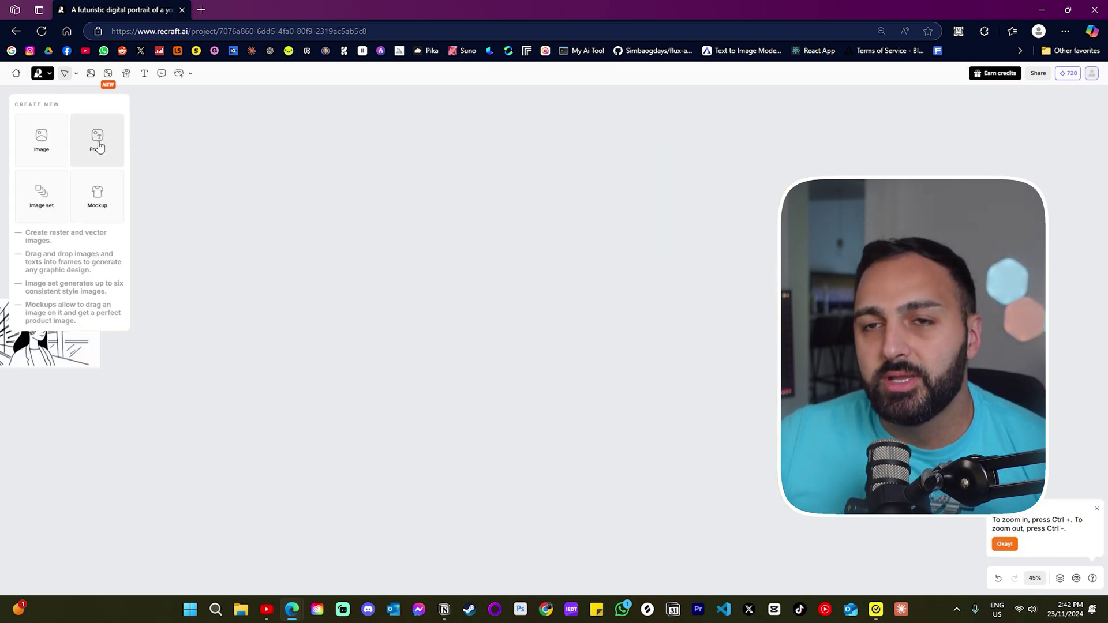
- Draw an empty frame on the portrait canvas
click(99, 144)
drag(357, 198, 459, 294)
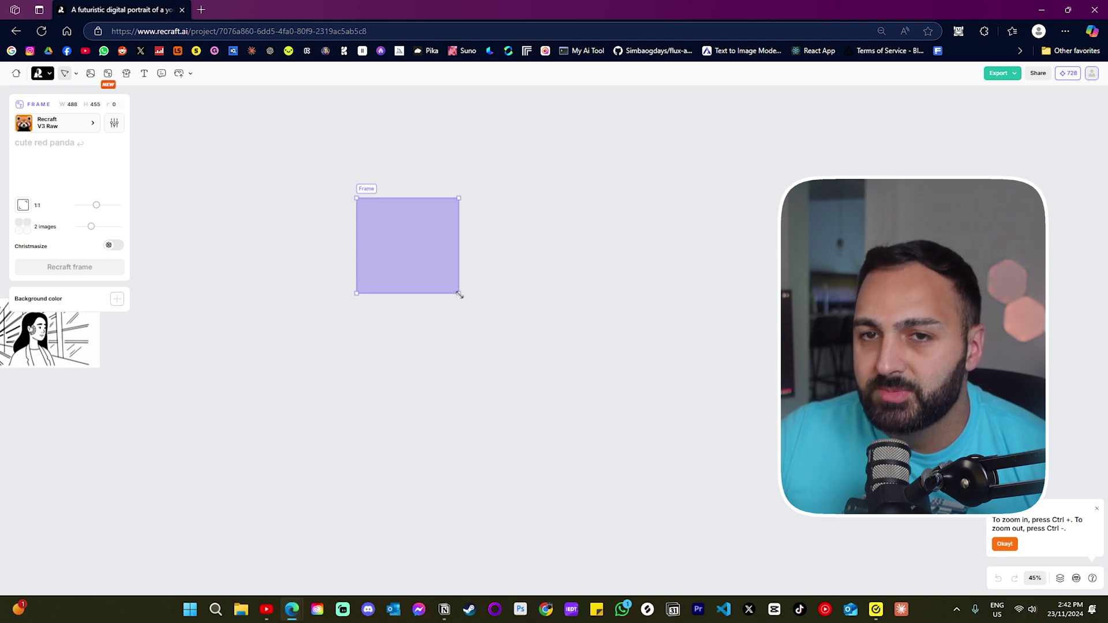
click(523, 270)
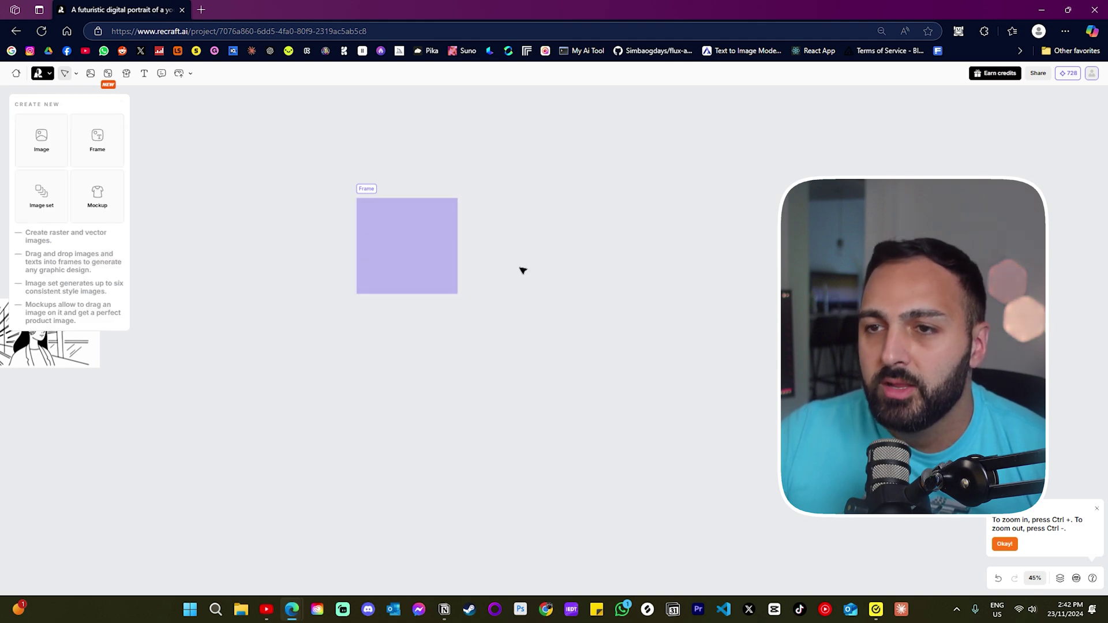
- Add a 1024×1024 image placeholder to the right of the frame
click(39, 152)
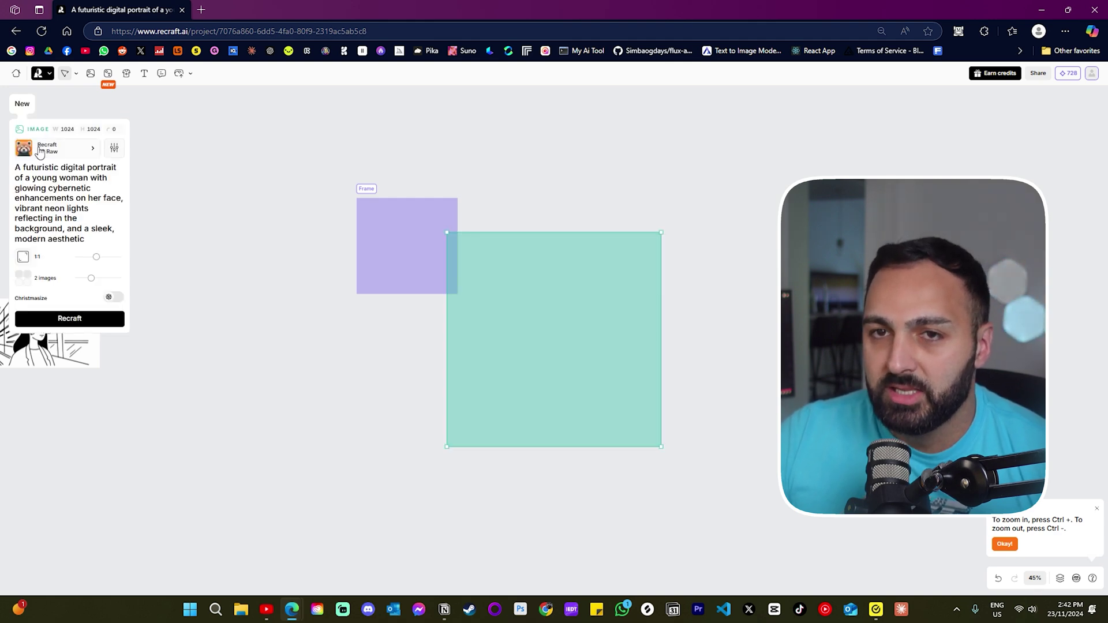
drag(559, 326, 690, 280)
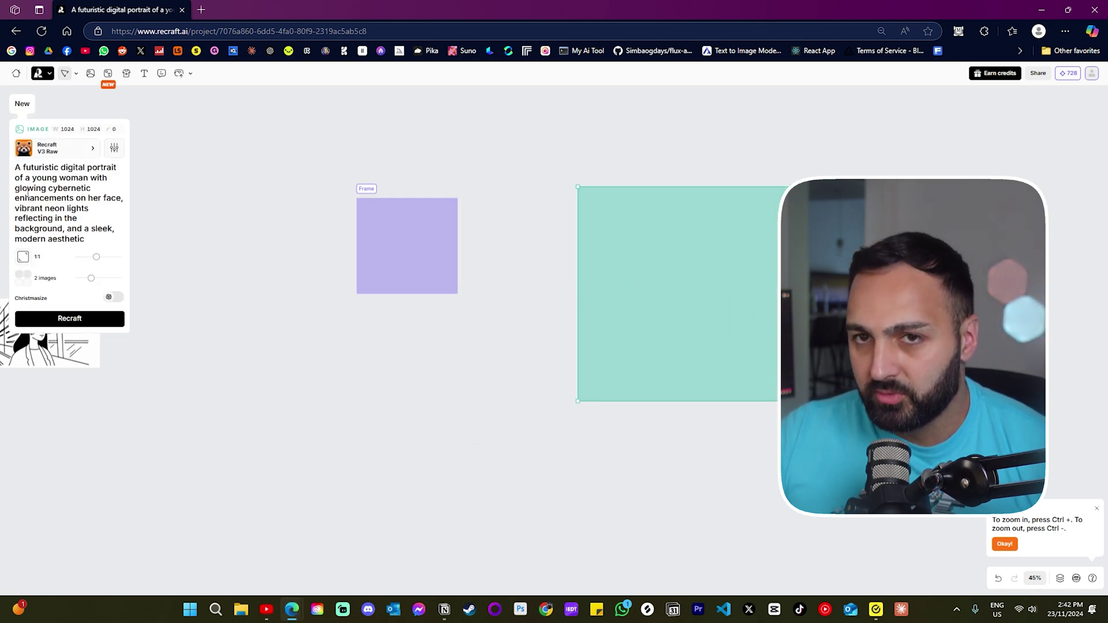
click(175, 217)
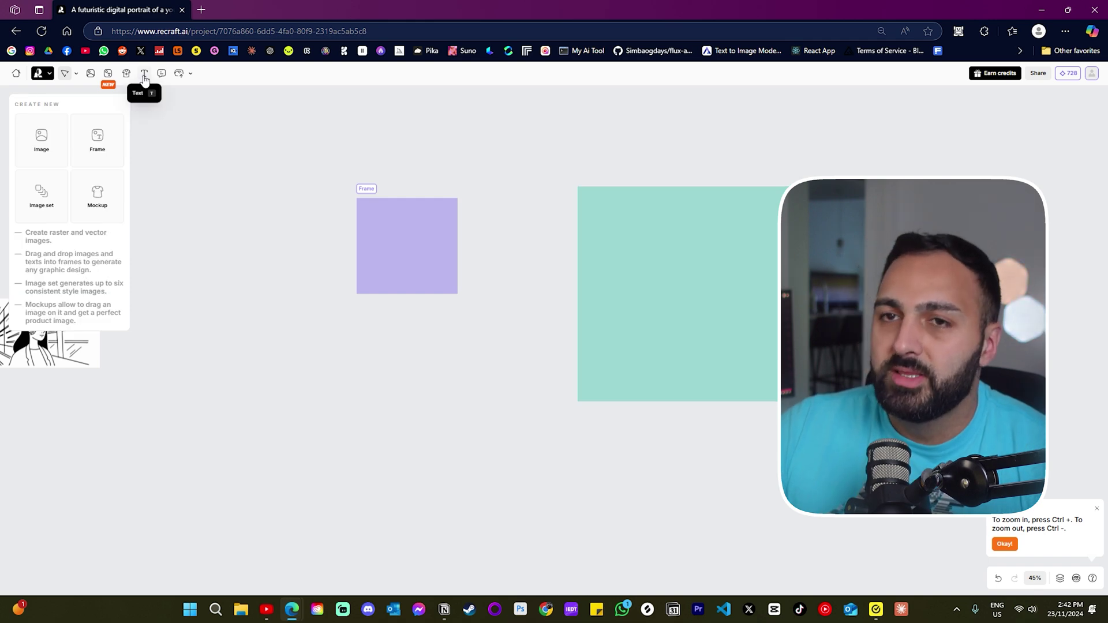
click(144, 79)
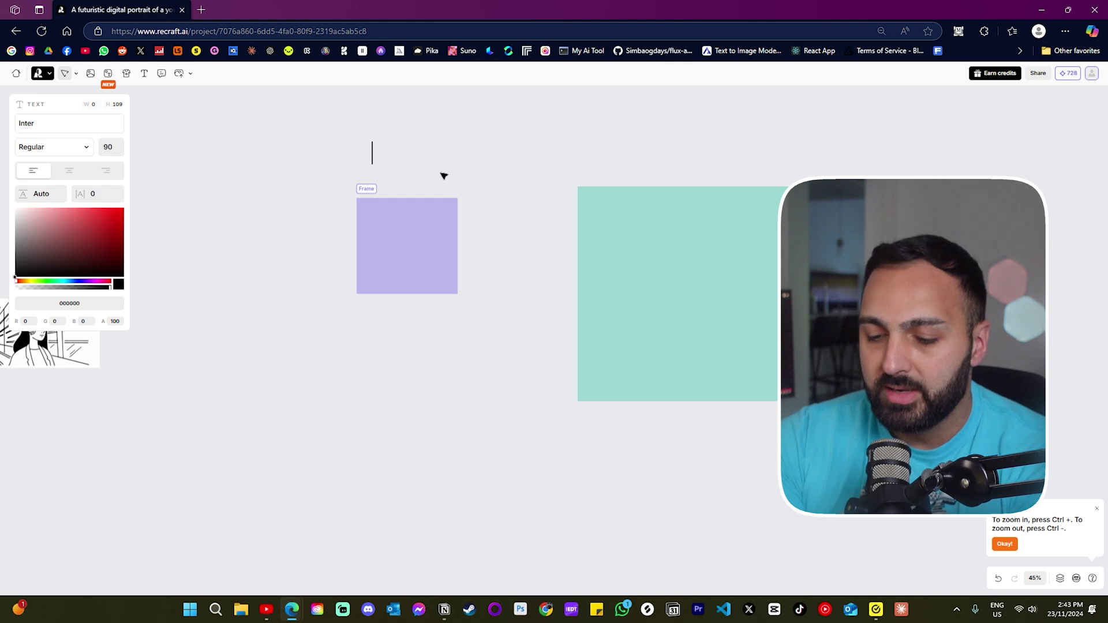
- Add the caption 'the hippo was very thirsty' at the top of the frame
text(the h)
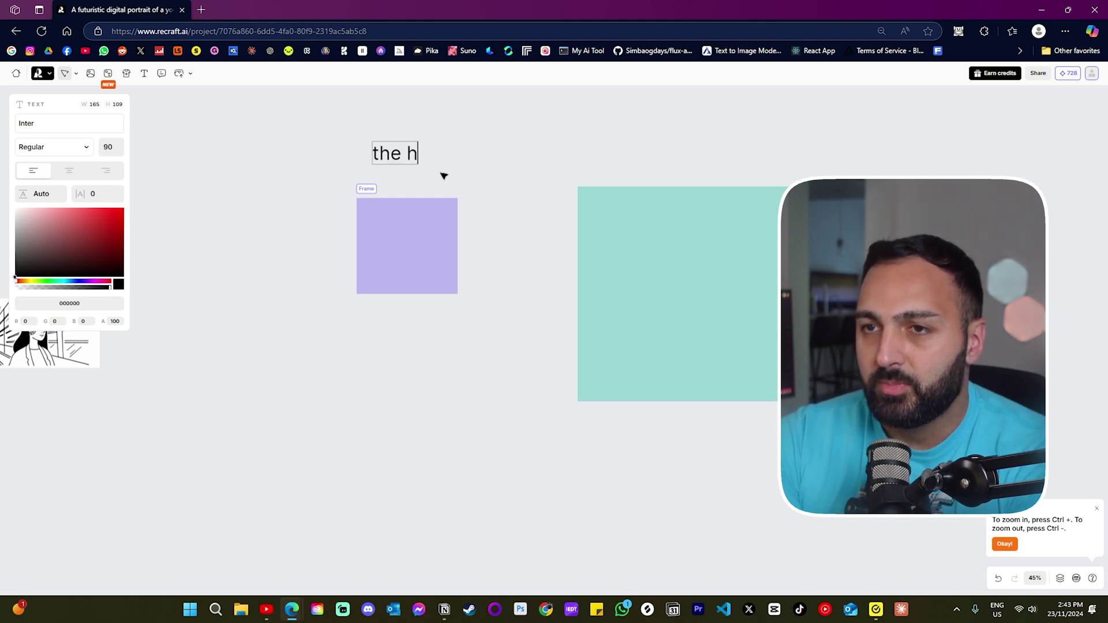
text(ippo was very )
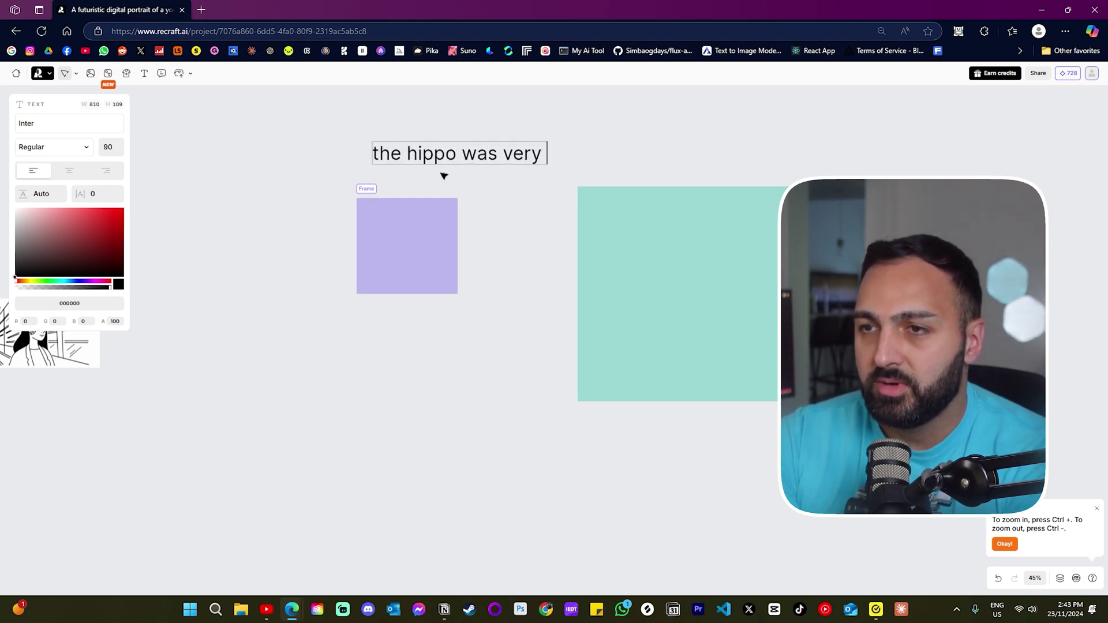
text(thirsty)
key(Escape)
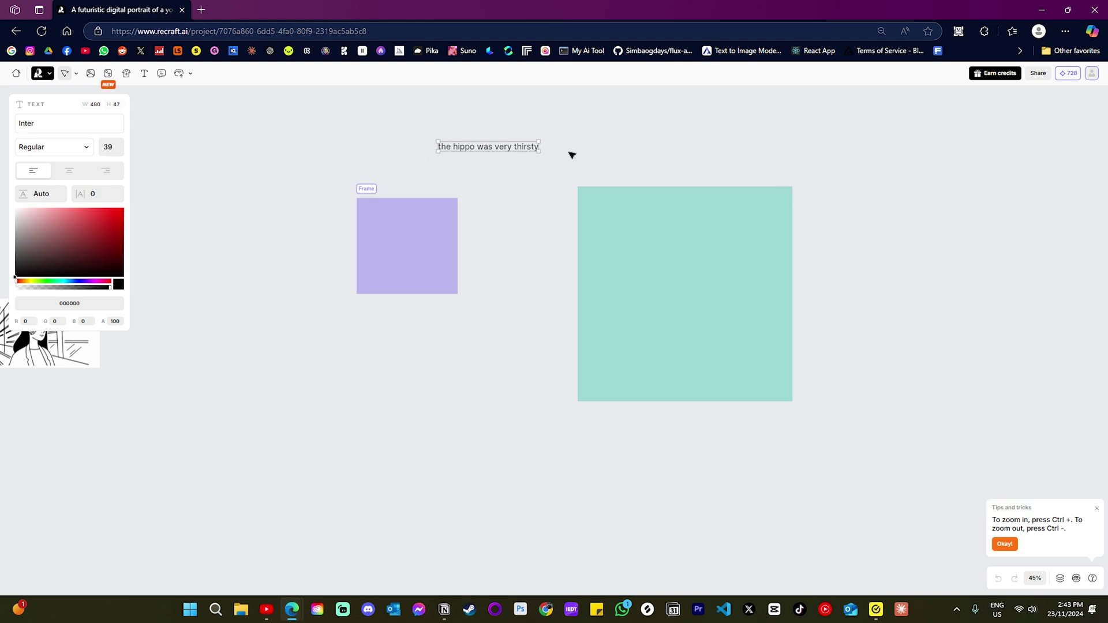
drag(505, 149, 429, 219)
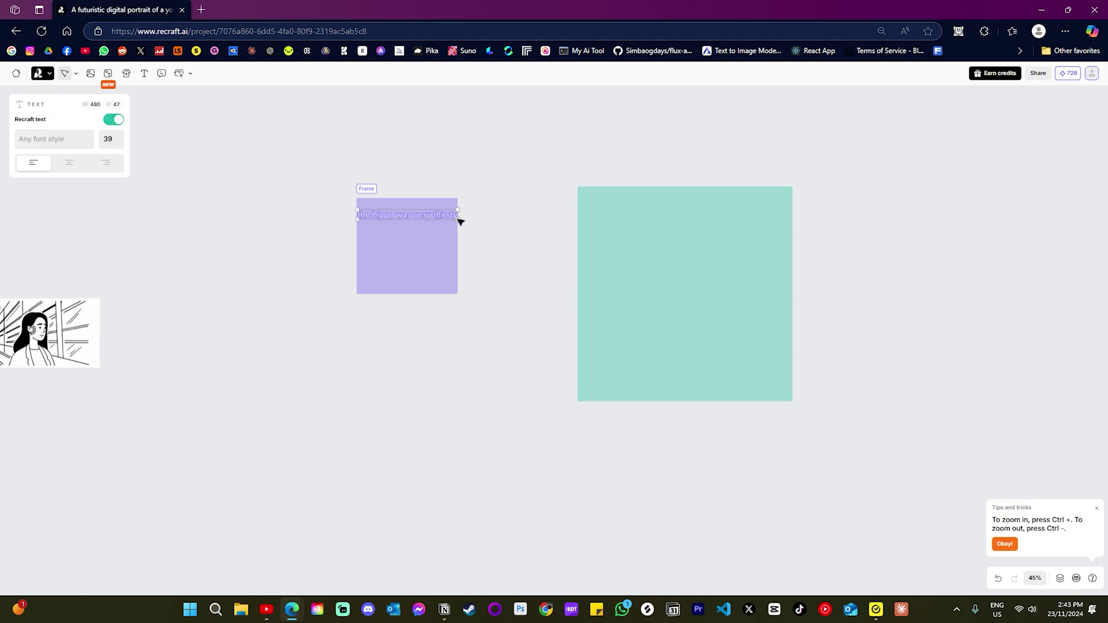
click(410, 162)
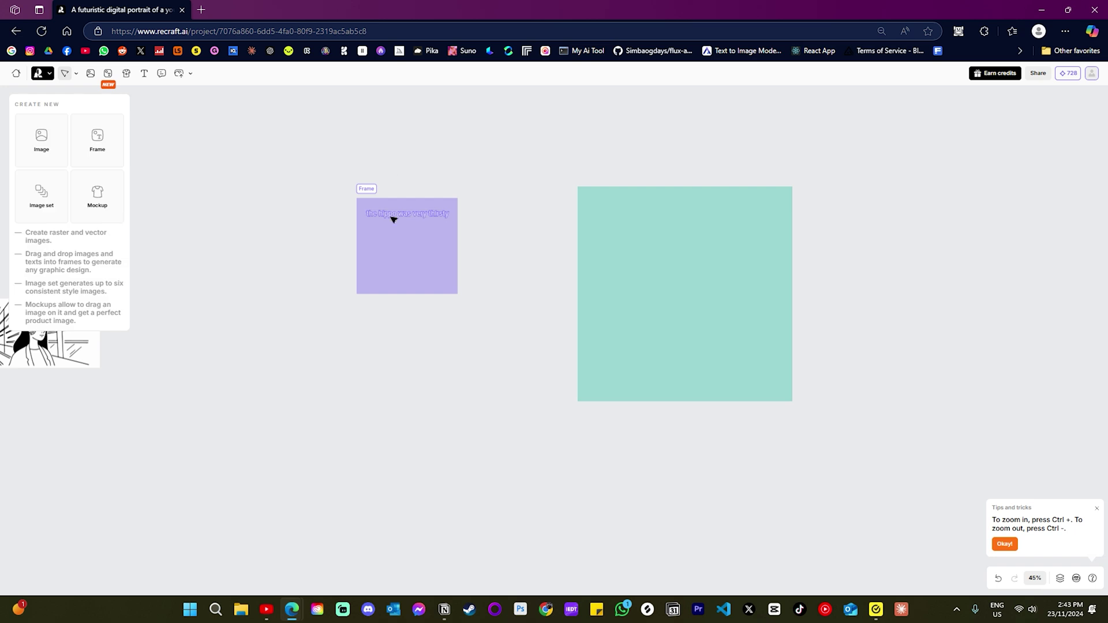
- Copy the caption sentence into the green image placeholder's prompt
scroll(391, 217, up, 3)
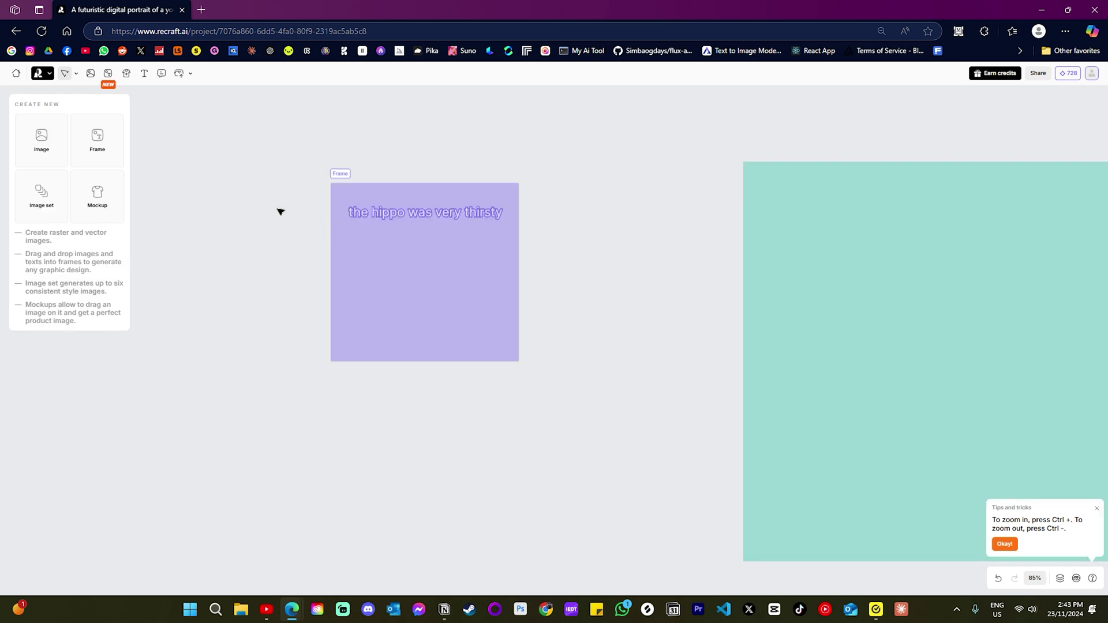
click(443, 225)
click(583, 173)
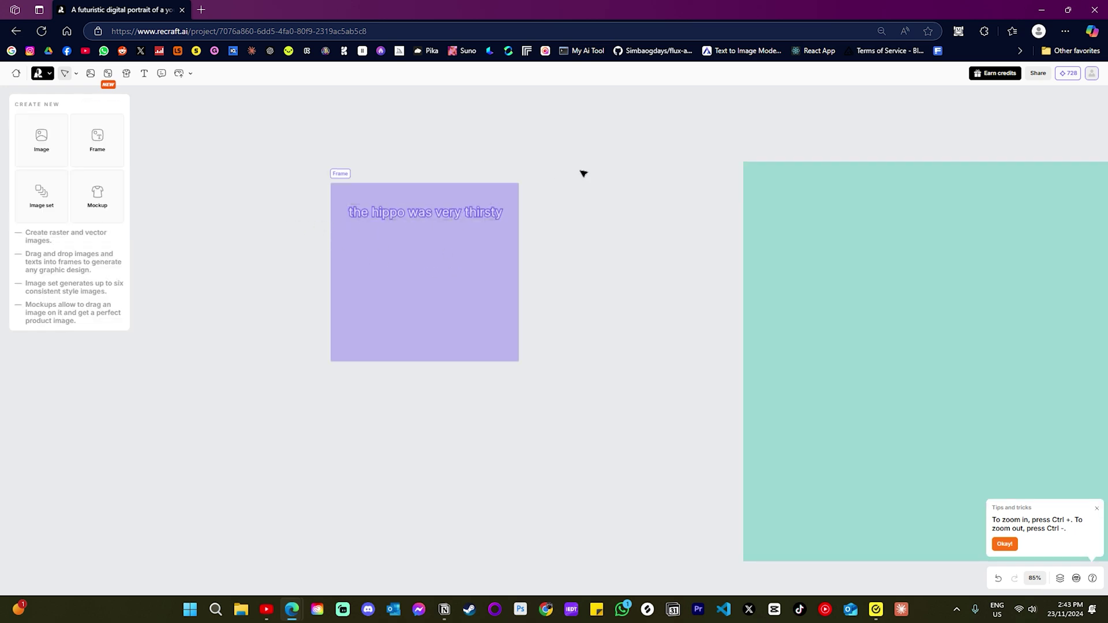
click(426, 216)
double_click(456, 214)
key(ctrl+c)
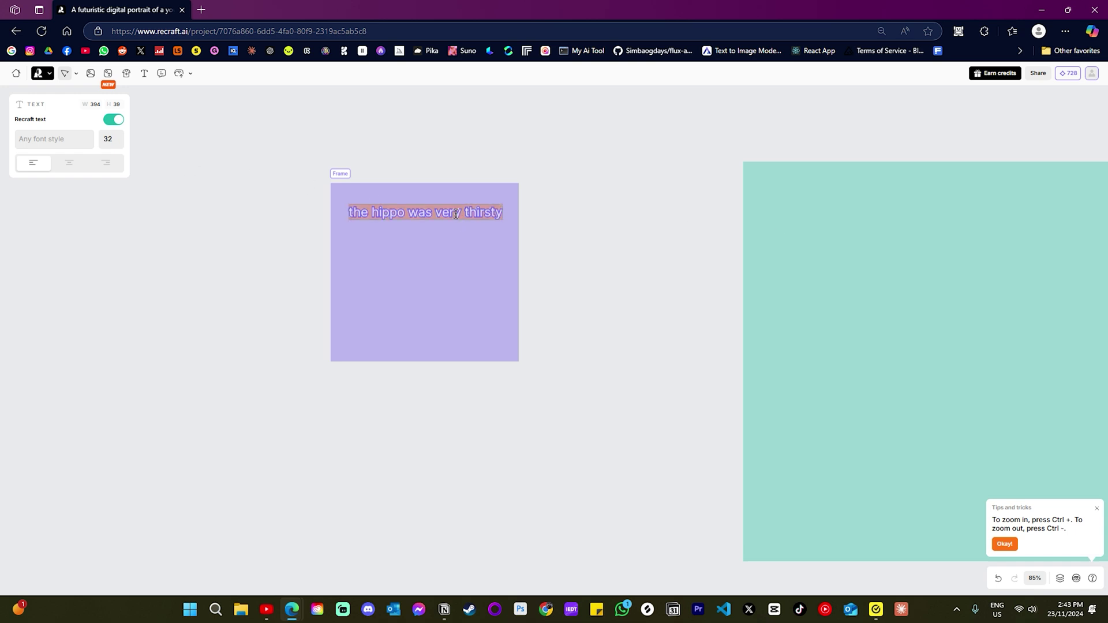
click(835, 212)
key(ctrl+v)
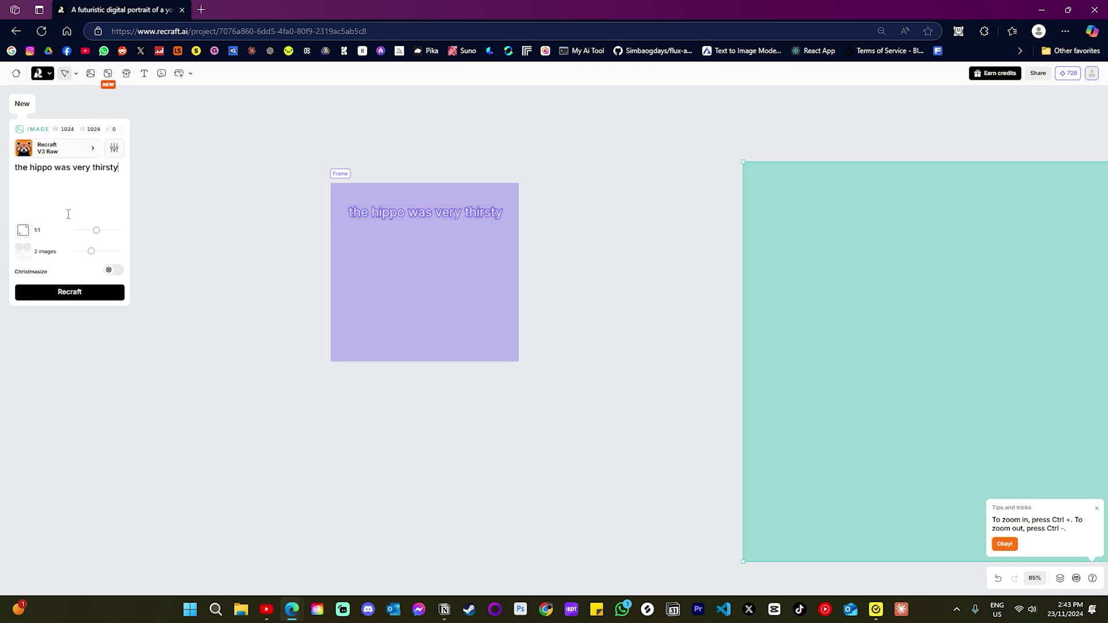
- Generate the hippo photo, shrink it to 310×310 under the caption, then select the purple frame
click(48, 292)
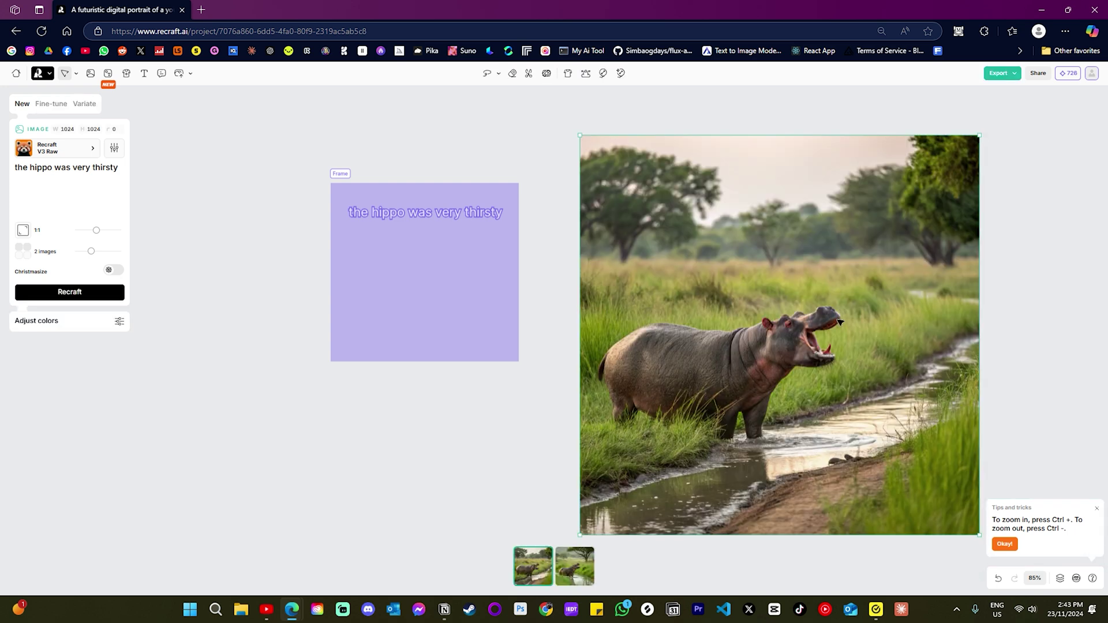
drag(980, 538, 700, 256)
drag(666, 213, 428, 286)
click(592, 298)
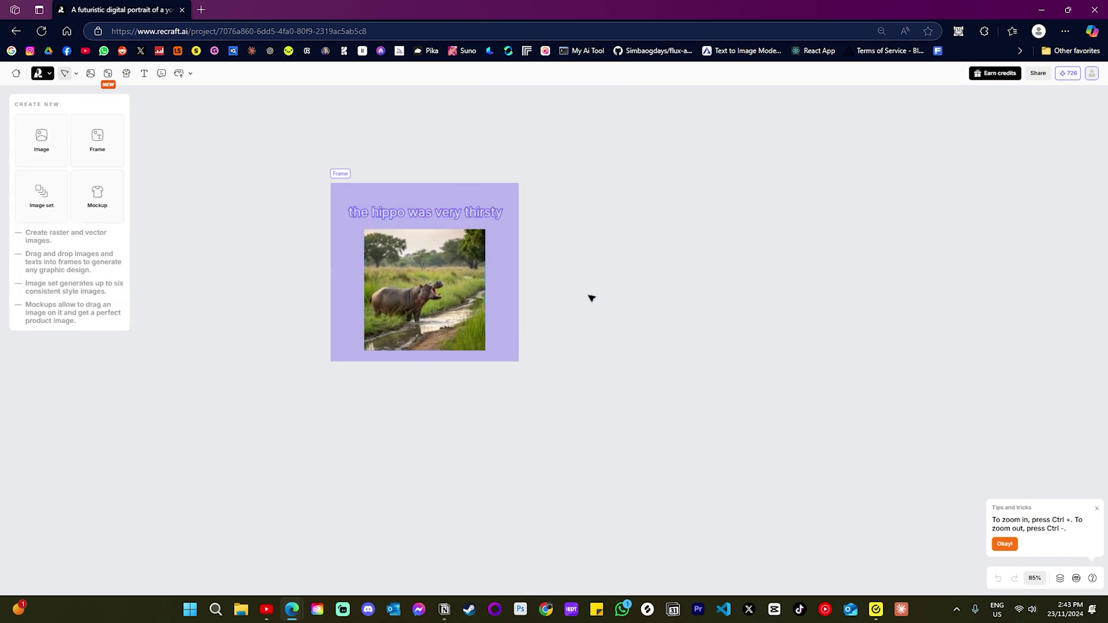
drag(275, 133, 395, 338)
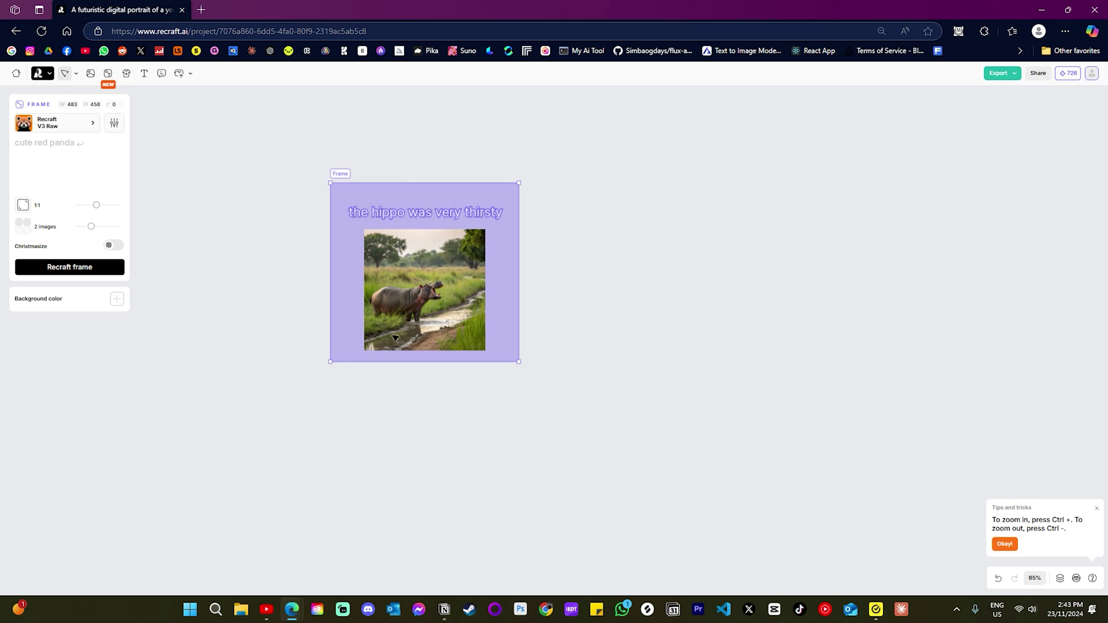
- Generate a 483×458 hippo image from the framed caption and photo, and select it
click(54, 270)
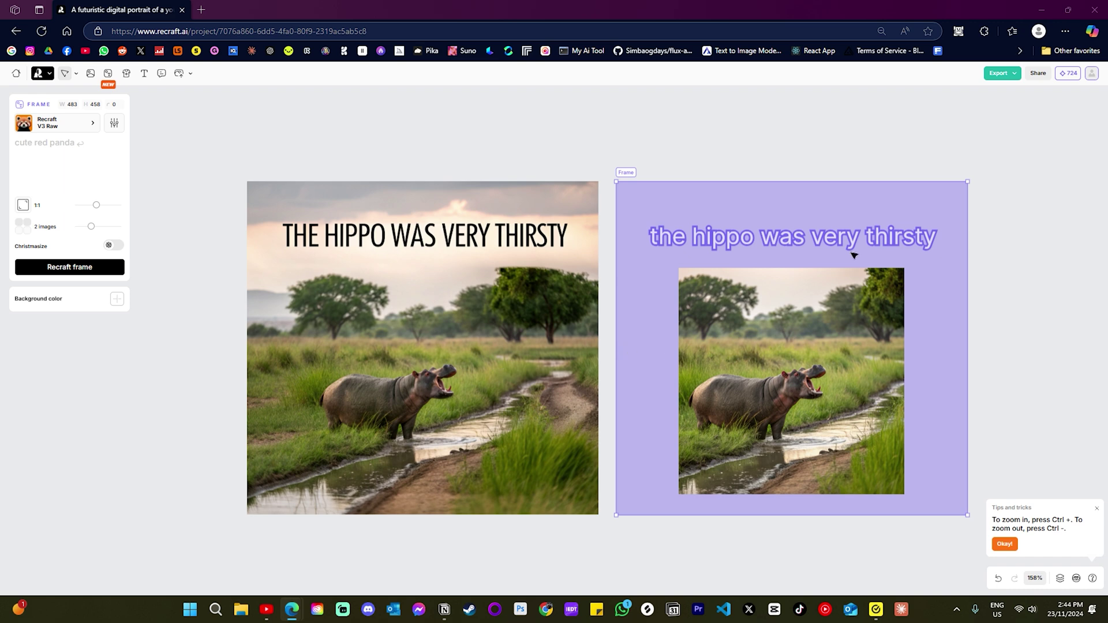
click(848, 244)
click(821, 335)
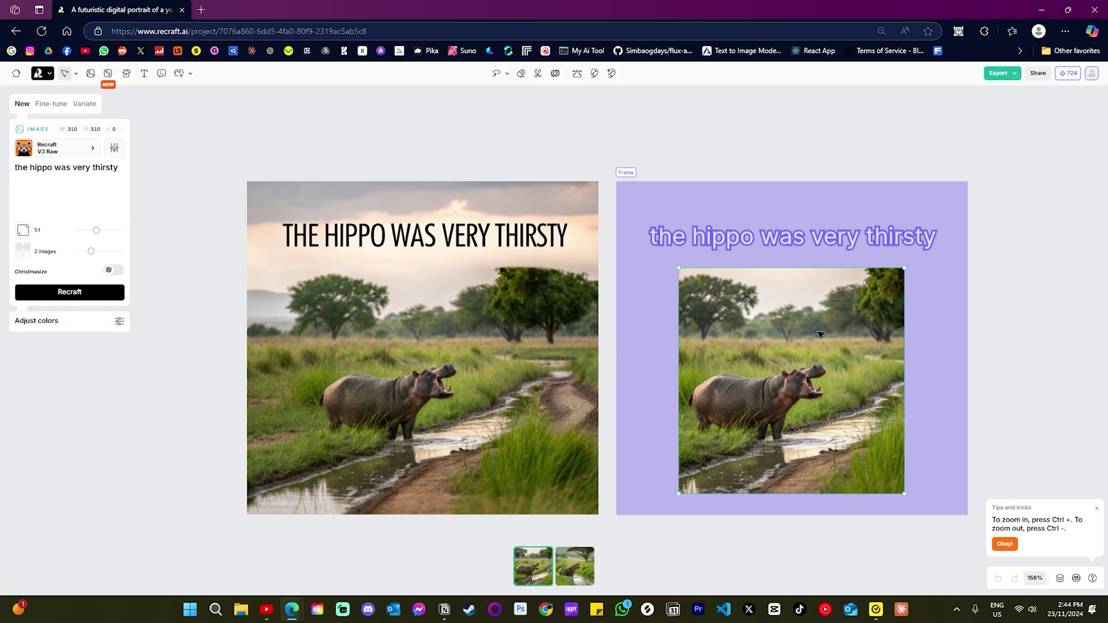
click(371, 287)
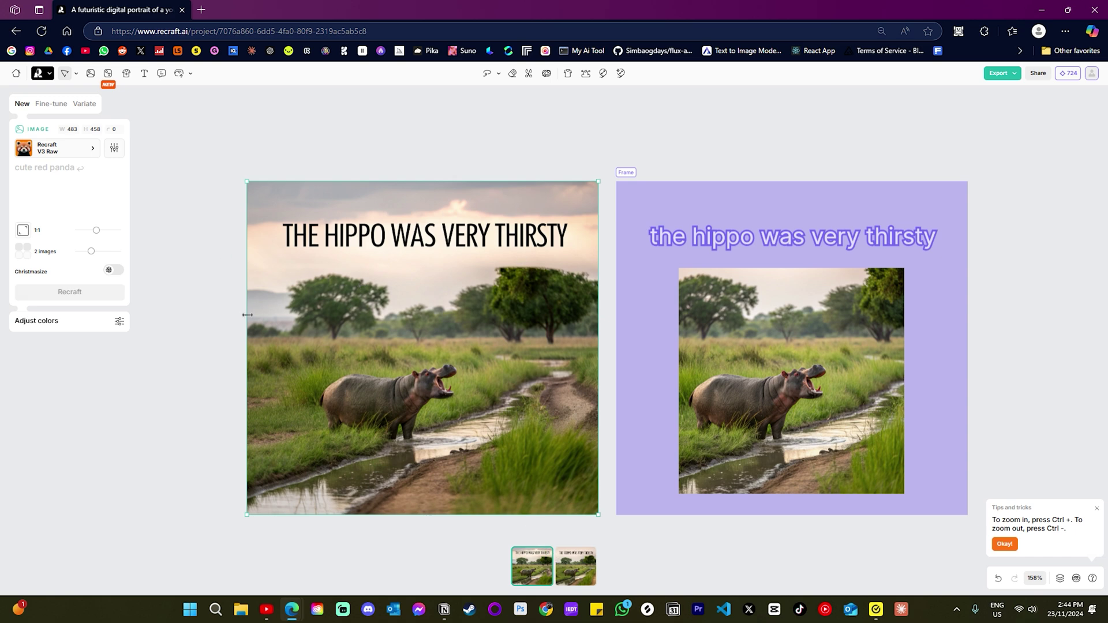
- Compare the two title variants and keep the second, decorative title-case version
click(573, 579)
click(534, 582)
click(582, 580)
click(539, 581)
click(582, 580)
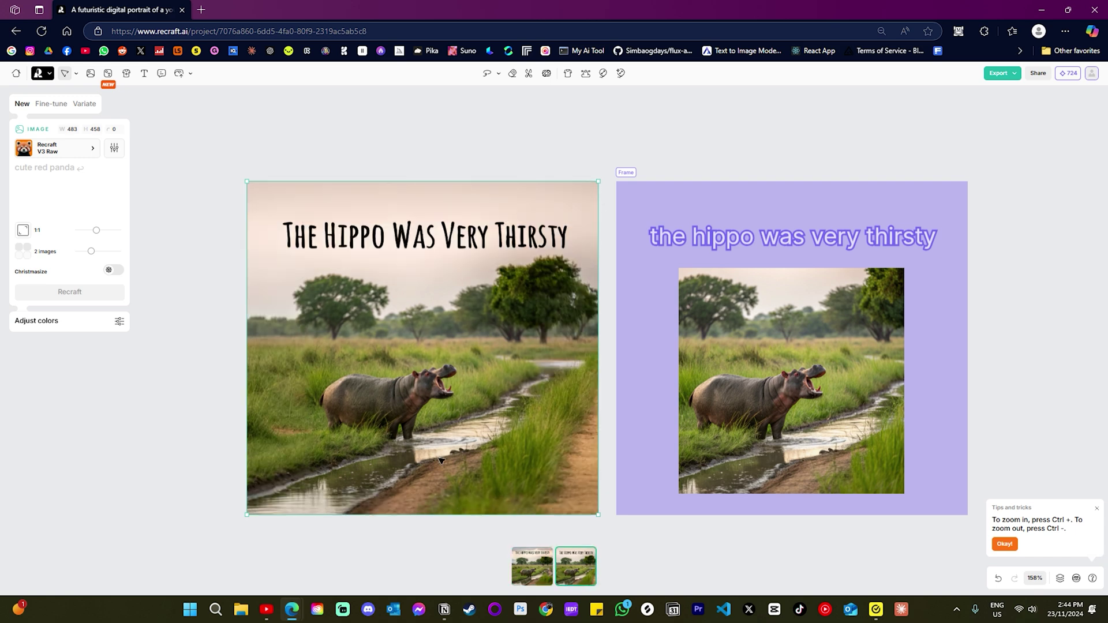
click(538, 577)
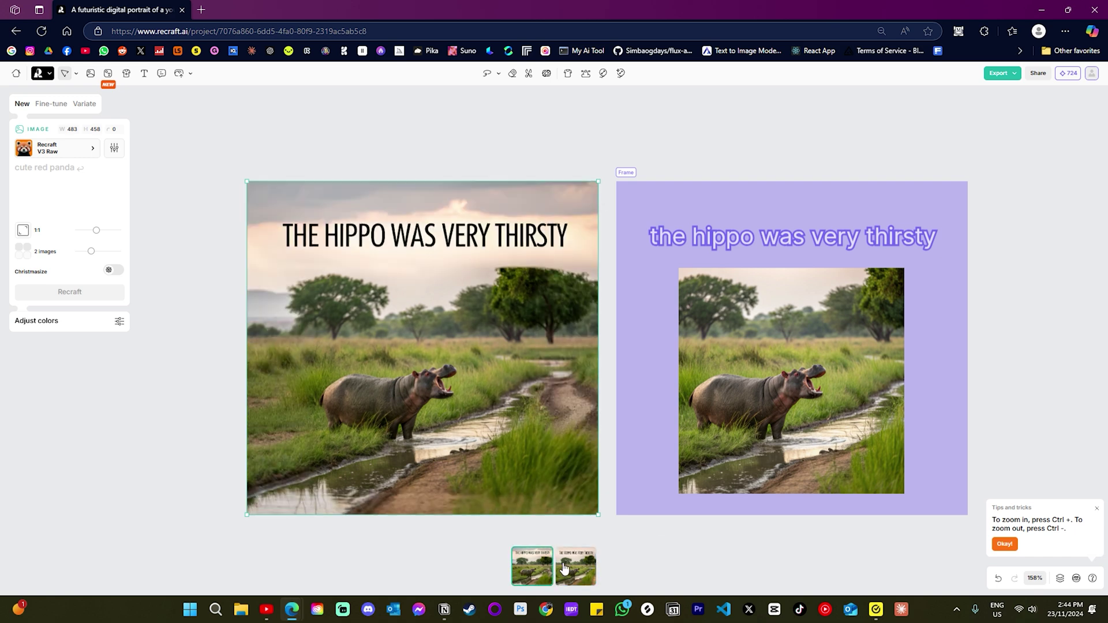
click(580, 573)
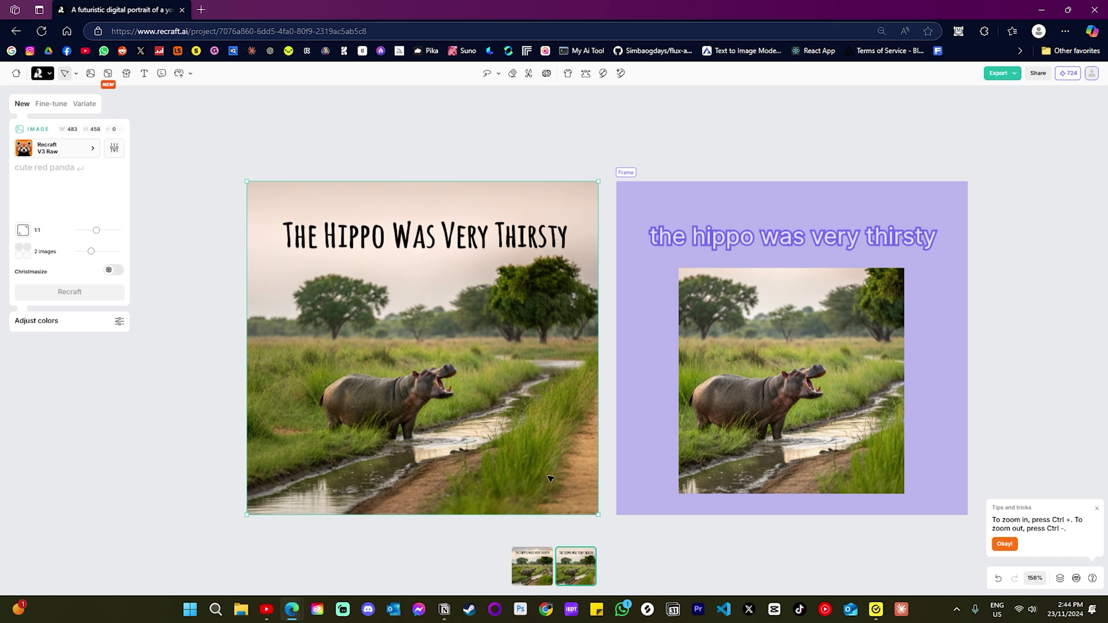